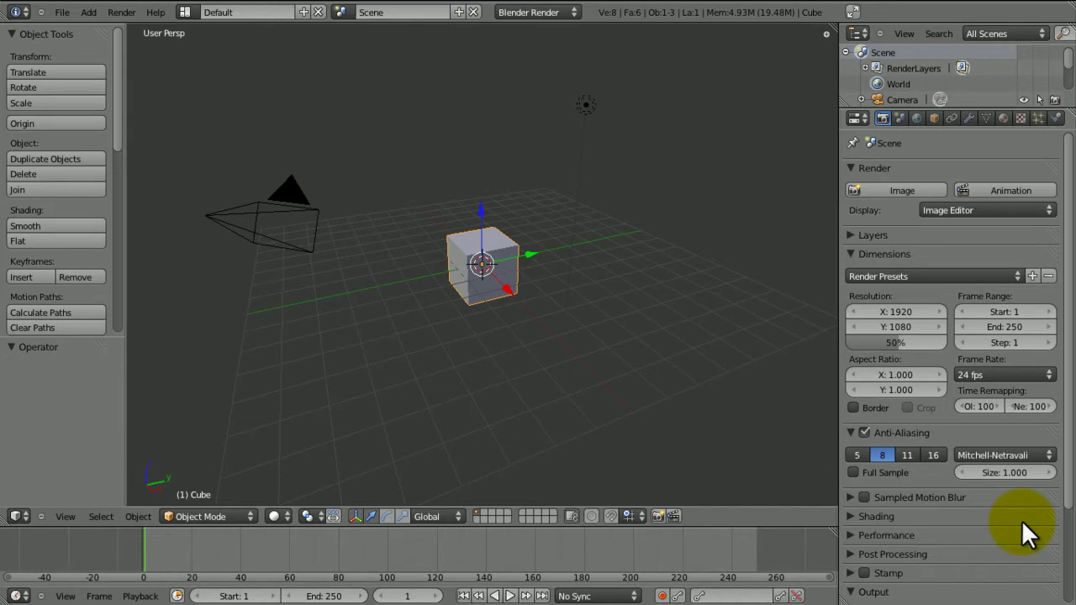
Replace the default cube with a UV sphere and scale the sphere down to about 0.098.
key(x)
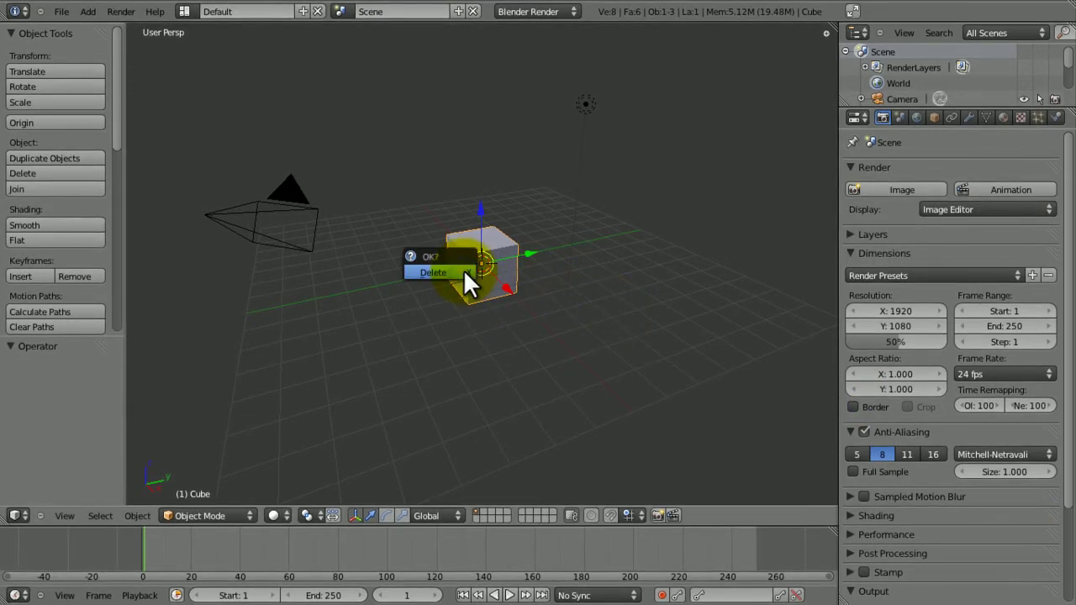
click(464, 269)
key(shift+a)
mouse_move(466, 269)
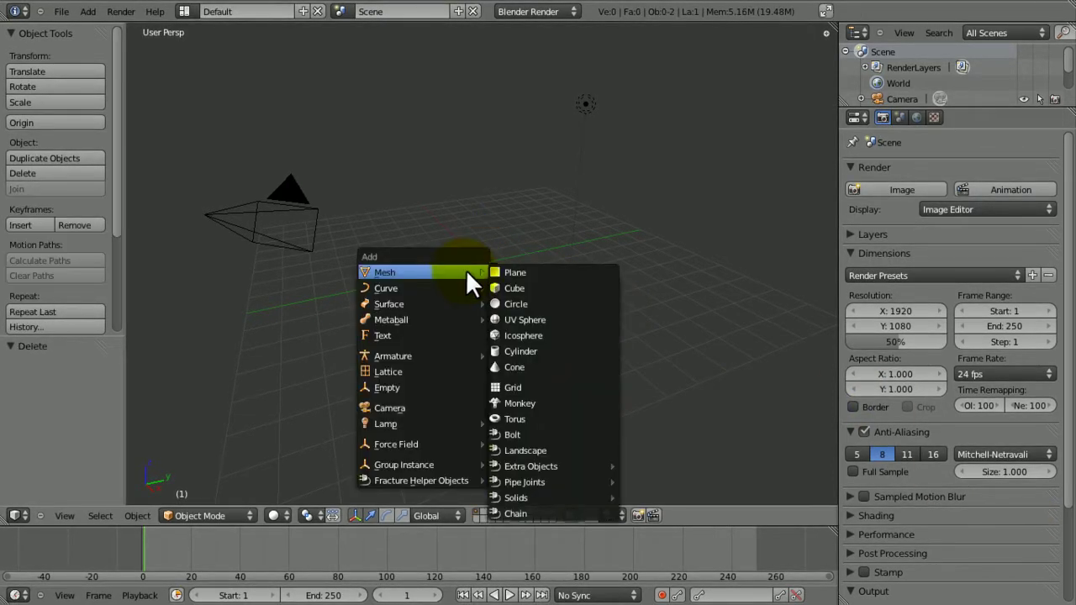
click(519, 320)
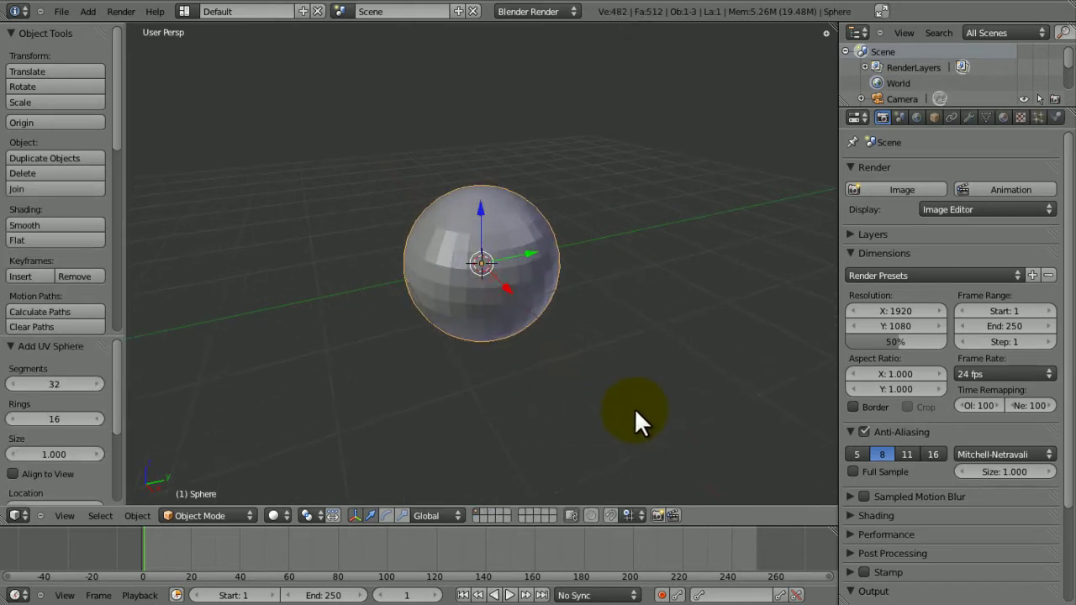
key(s)
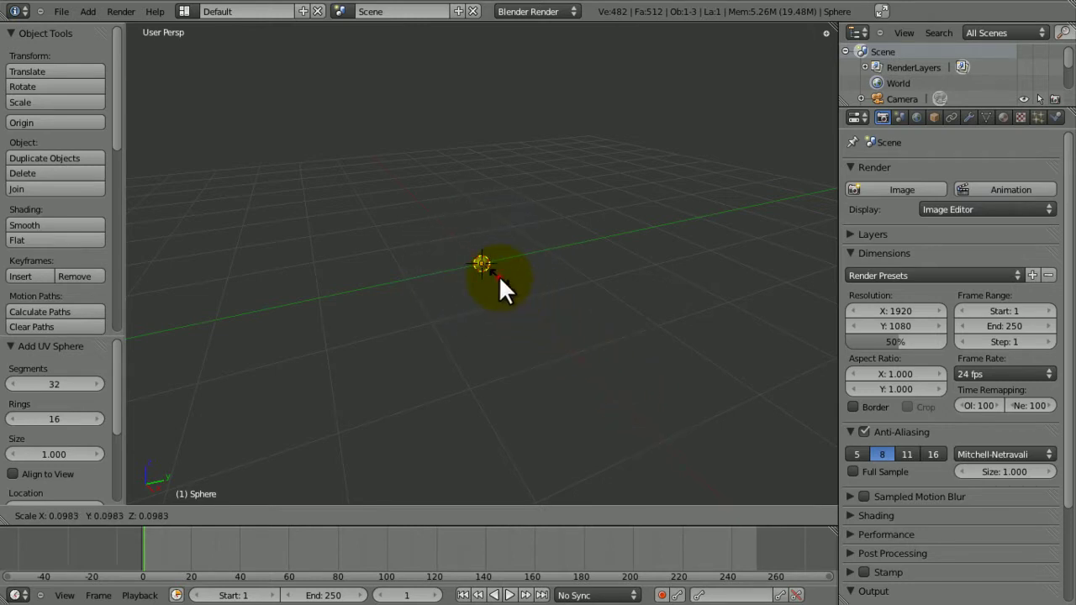
click(498, 278)
Align the camera to the front view so that it faces the sphere.
key(KP_1)
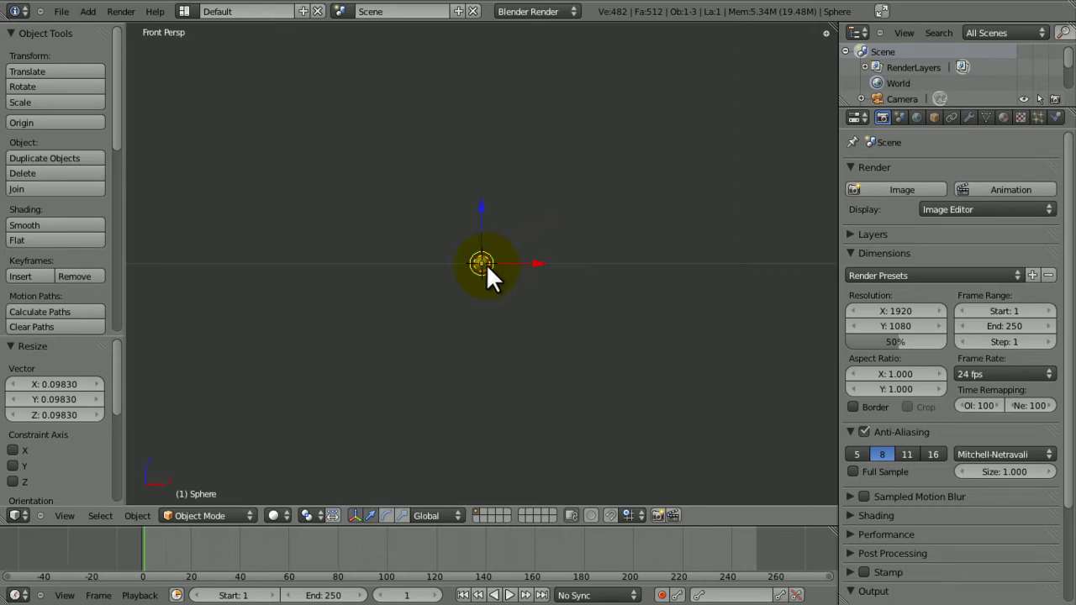
key(ctrl+alt+KP_0)
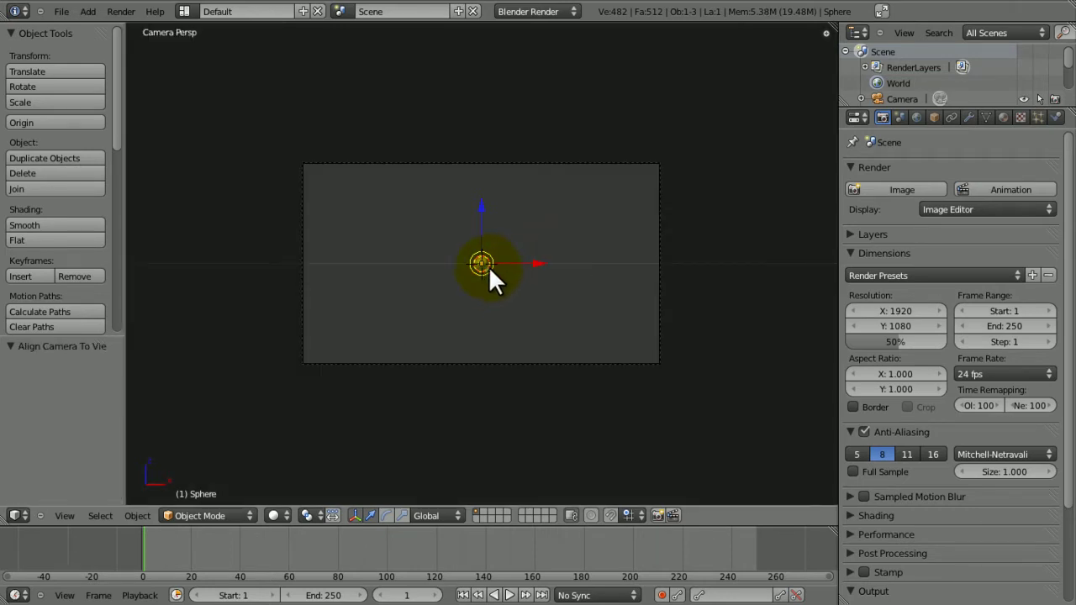
middle_drag(515, 252, 464, 309)
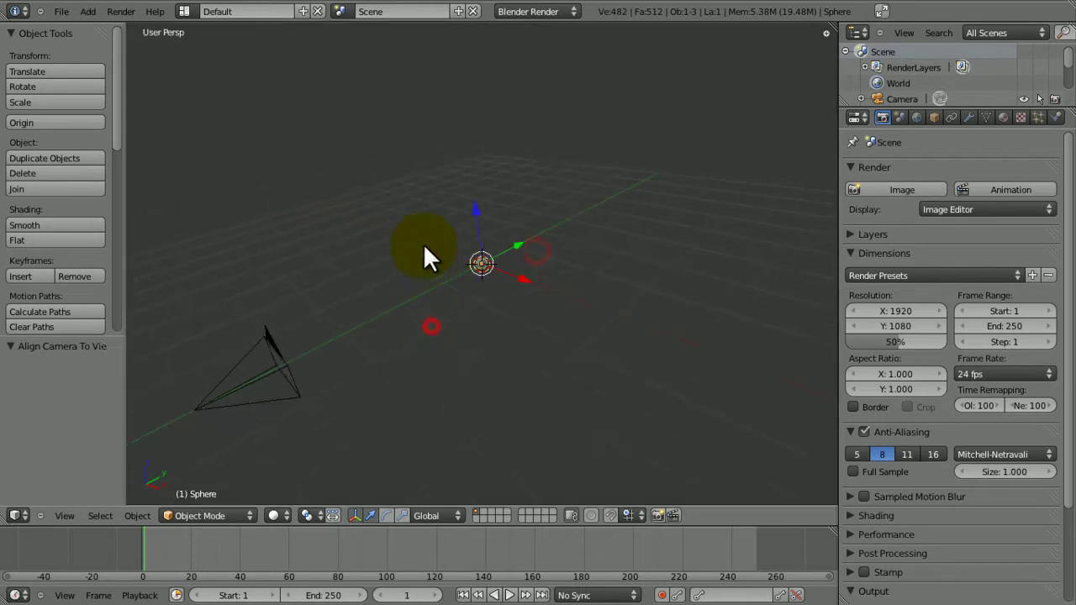
key(KP_0)
Scale the sphere by about 0.516 and move it into the upper-left corner of the camera frame.
key(s)
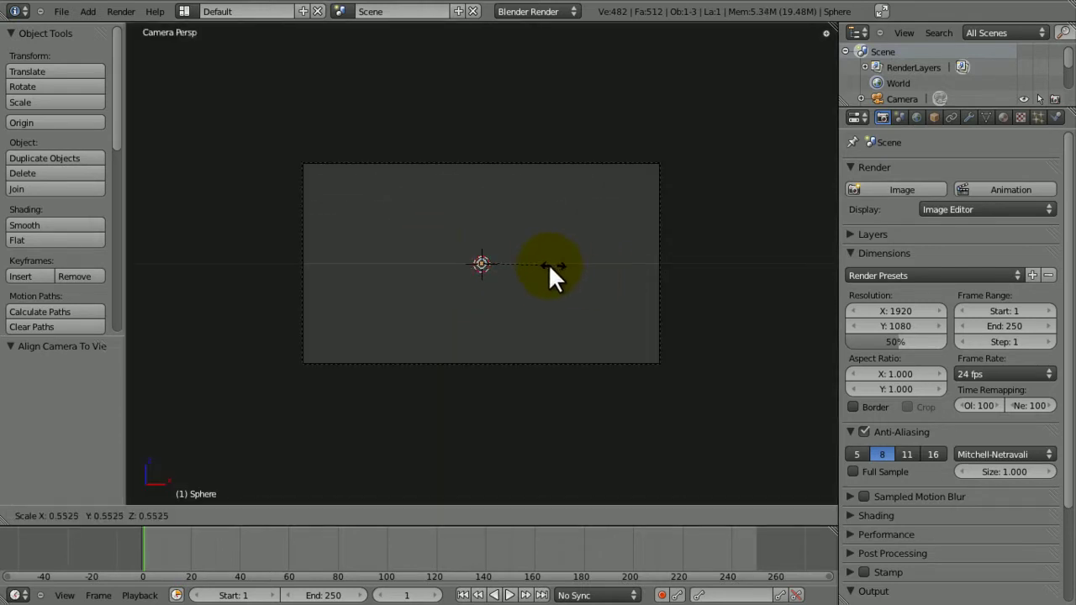
click(547, 262)
key(g)
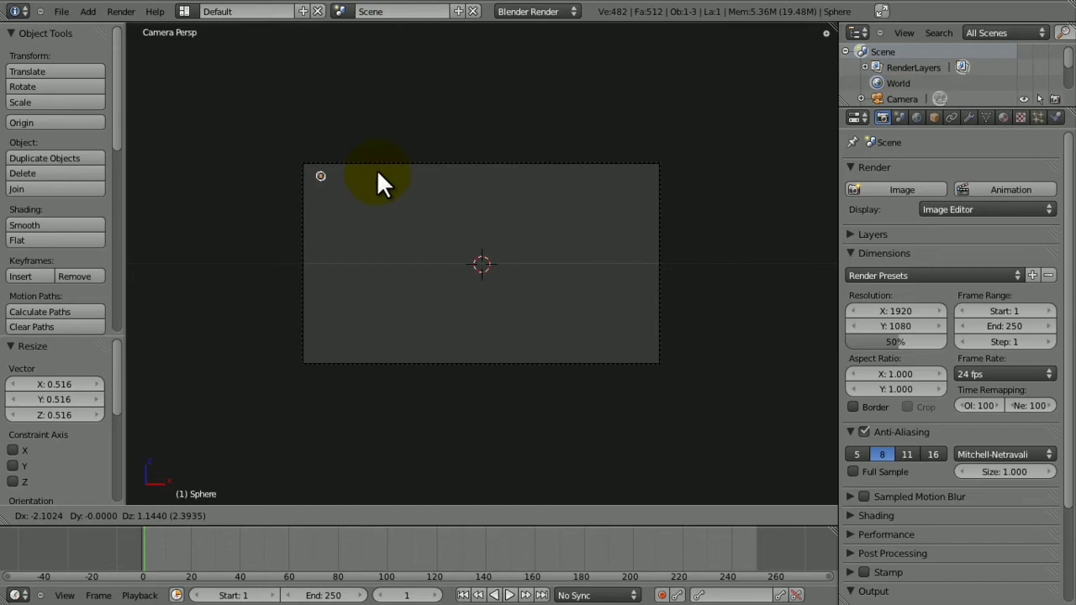
click(371, 173)
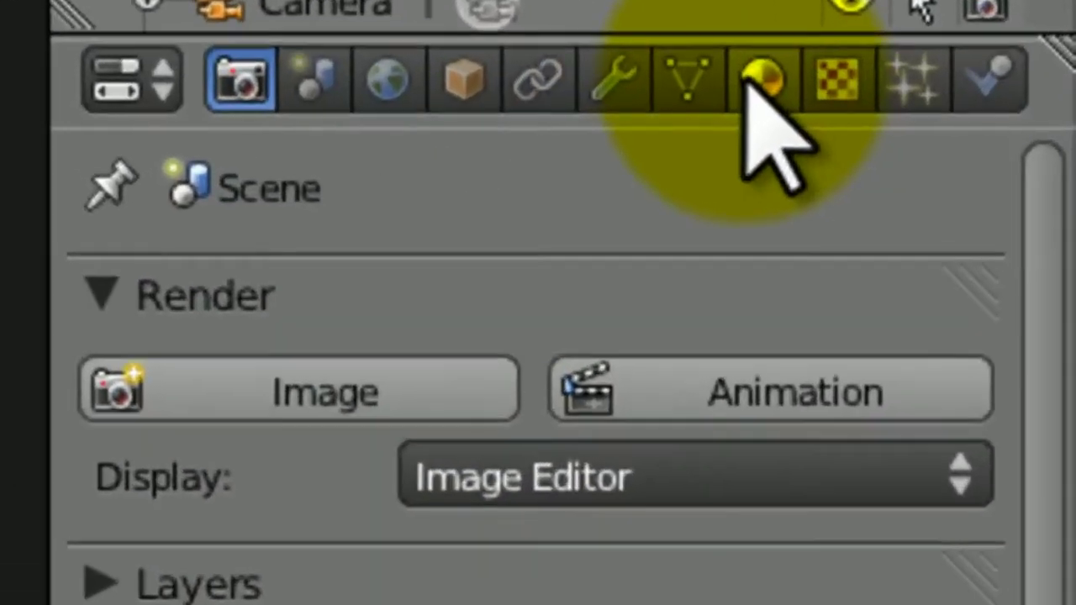
Give the sphere a new material with an Emit value of 2.
click(1003, 117)
click(901, 225)
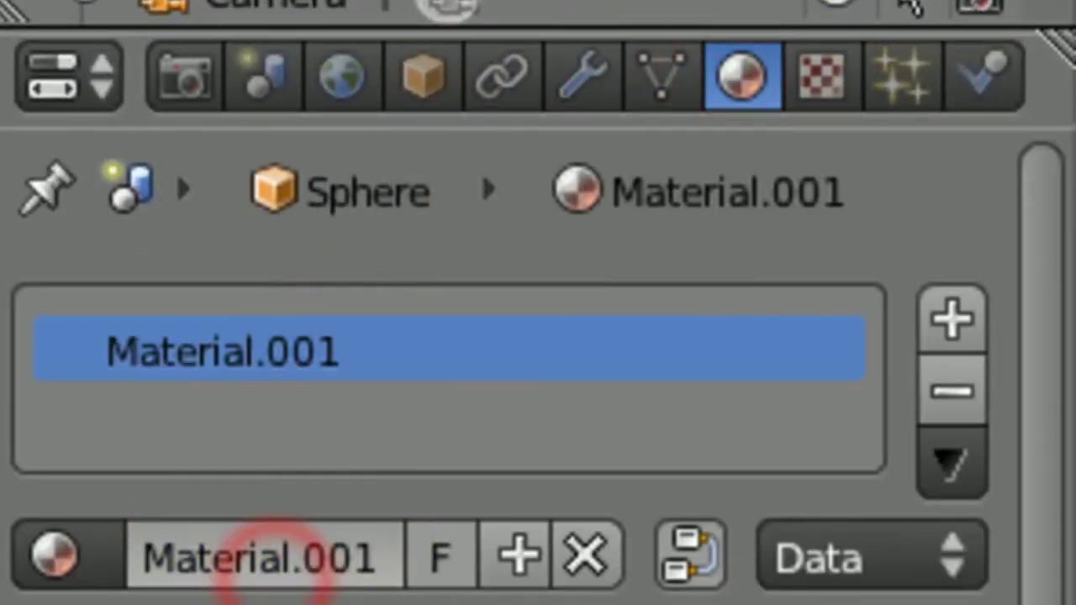
drag(1052, 504, 1059, 604)
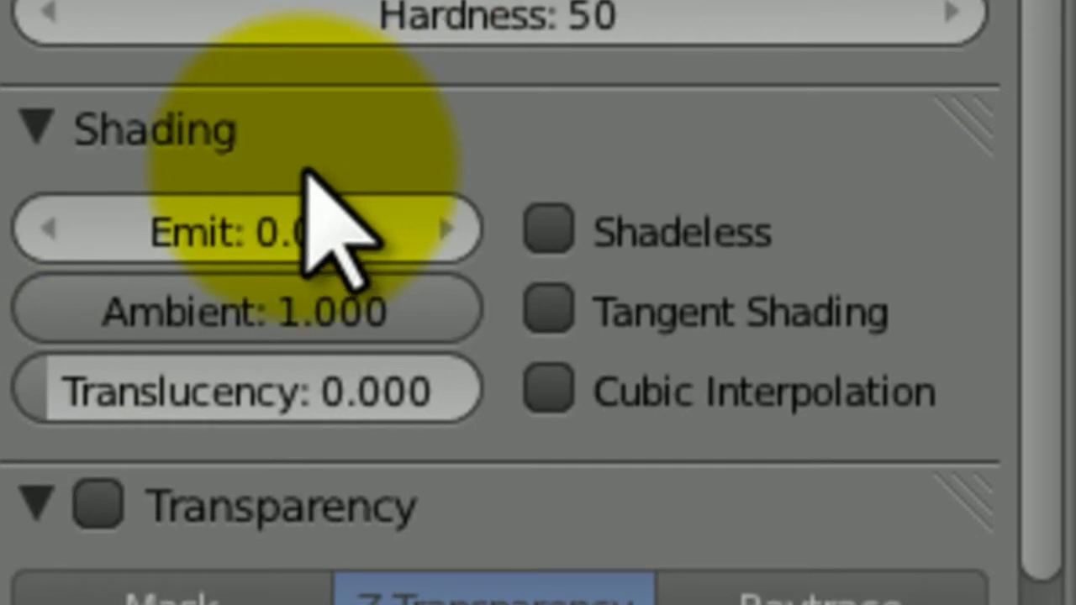
click(282, 233)
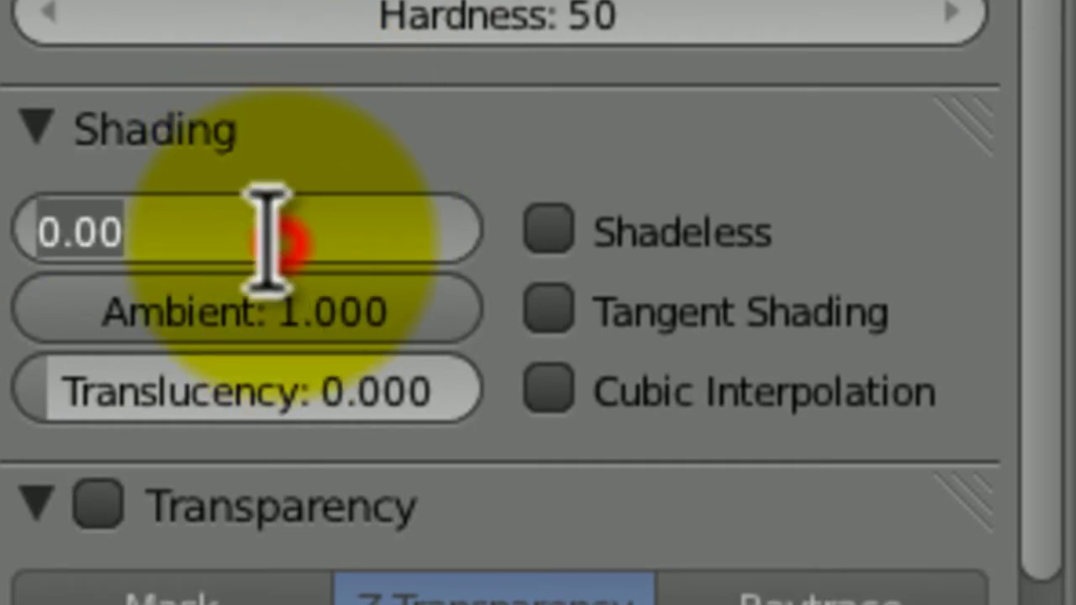
text(2)
key(Return)
Set the world's horizon color to black and render a test image.
drag(1056, 7, 1056, 0)
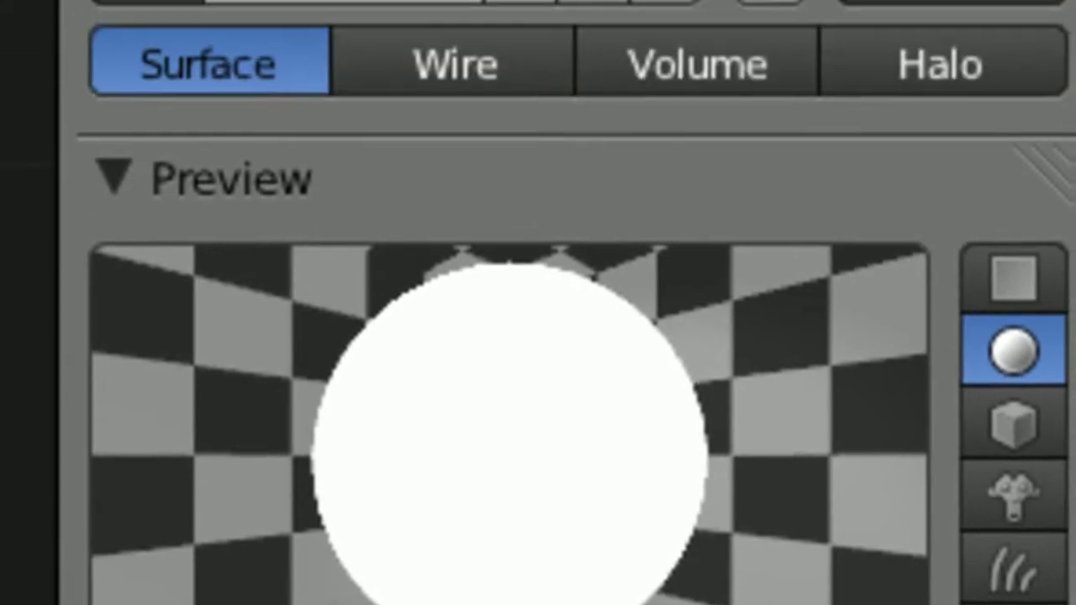
click(388, 153)
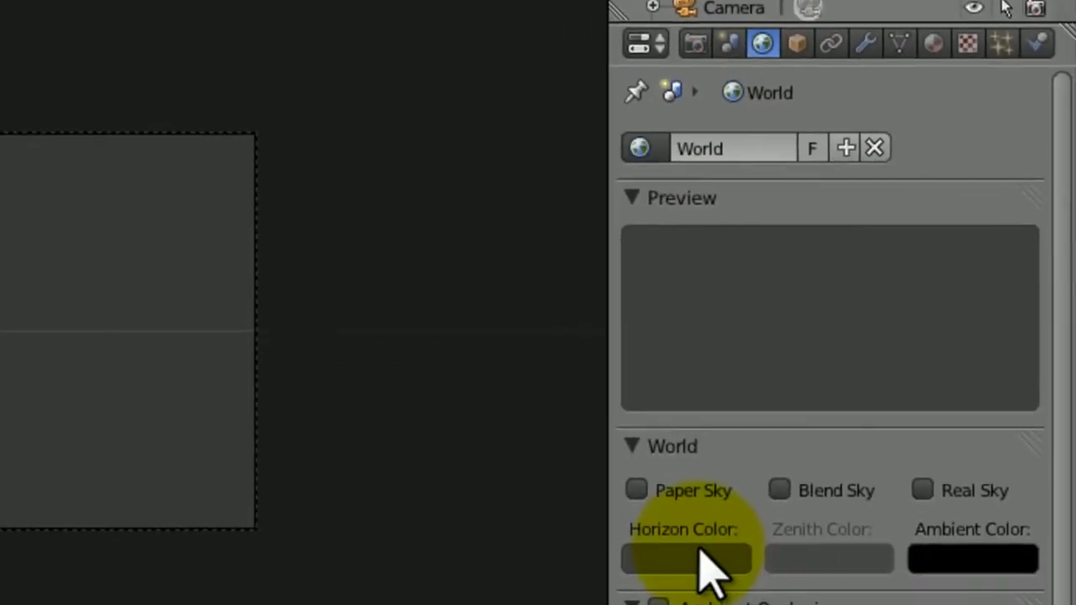
click(709, 531)
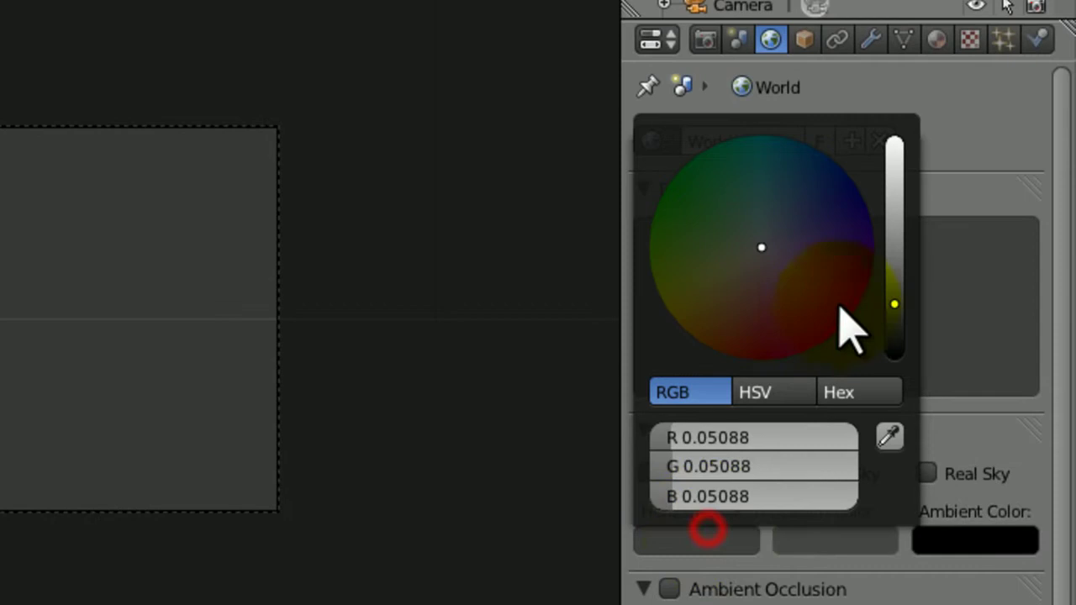
drag(910, 308, 893, 389)
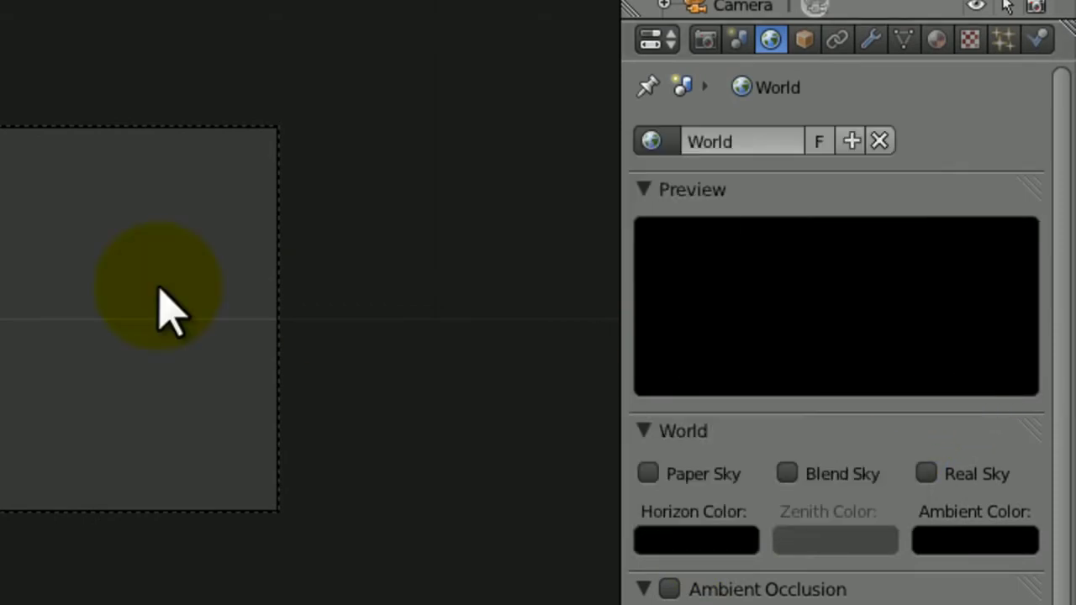
key(F12)
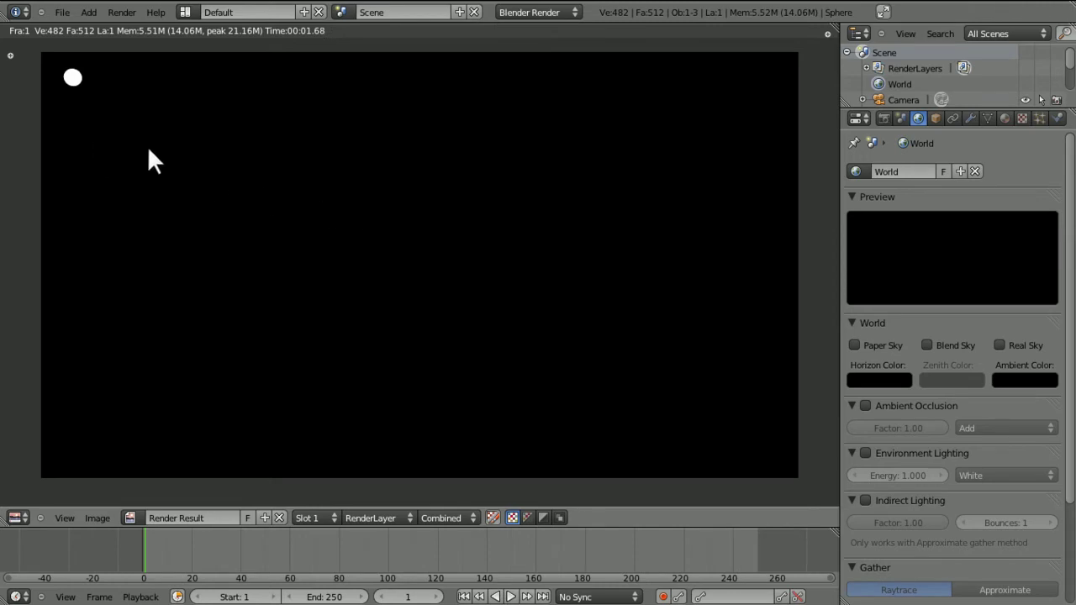
key(Escape)
Delete the lamp from the scene and render the camera view again.
middle_drag(667, 126, 557, 132)
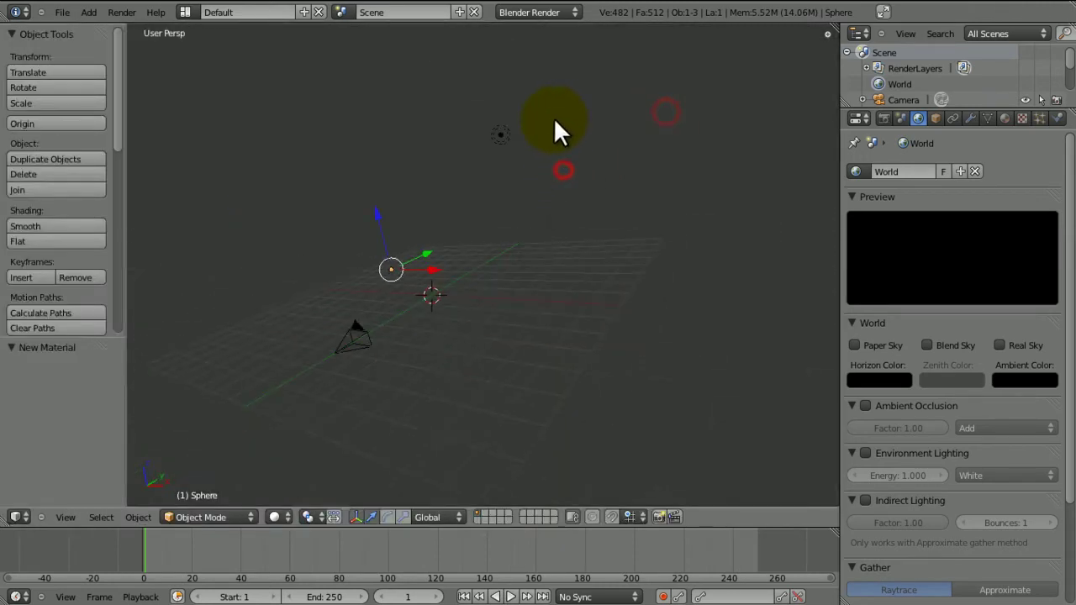
right_click(501, 135)
key(x)
click(503, 136)
key(KP_0)
key(F12)
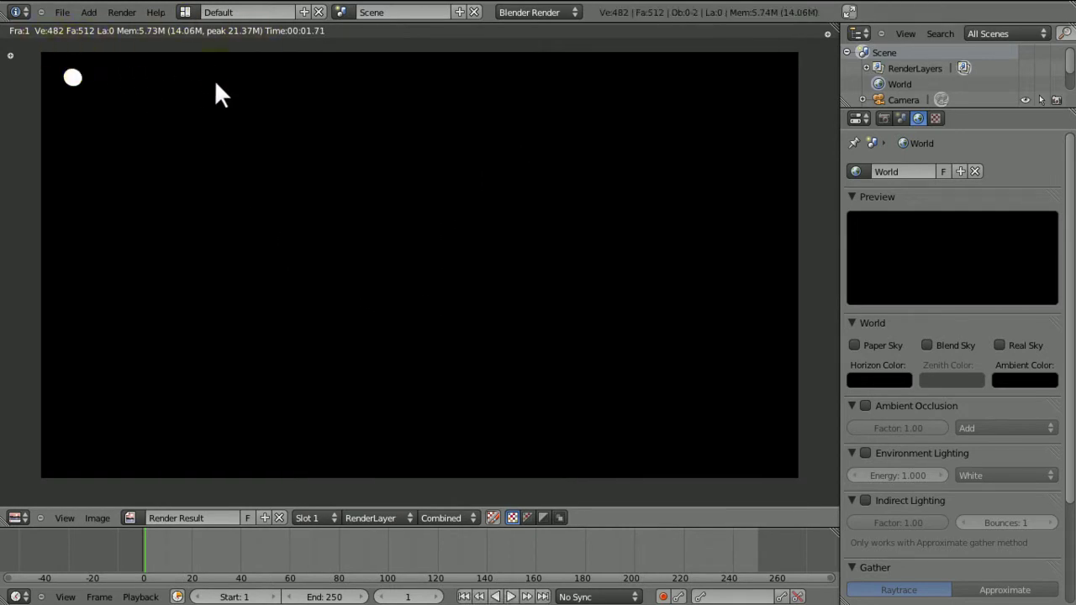
key(F1)
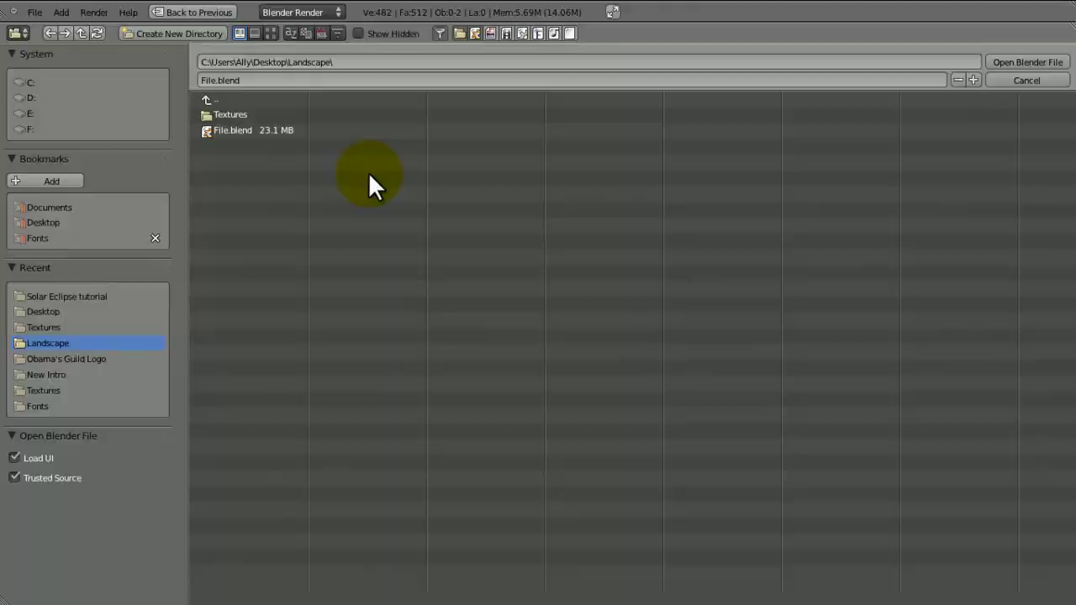
key(Escape)
Move the sphere inward from the frame's corner by about 0.35 on X and -0.33 on Z, and render the image.
right_click(321, 181)
key(g)
click(348, 205)
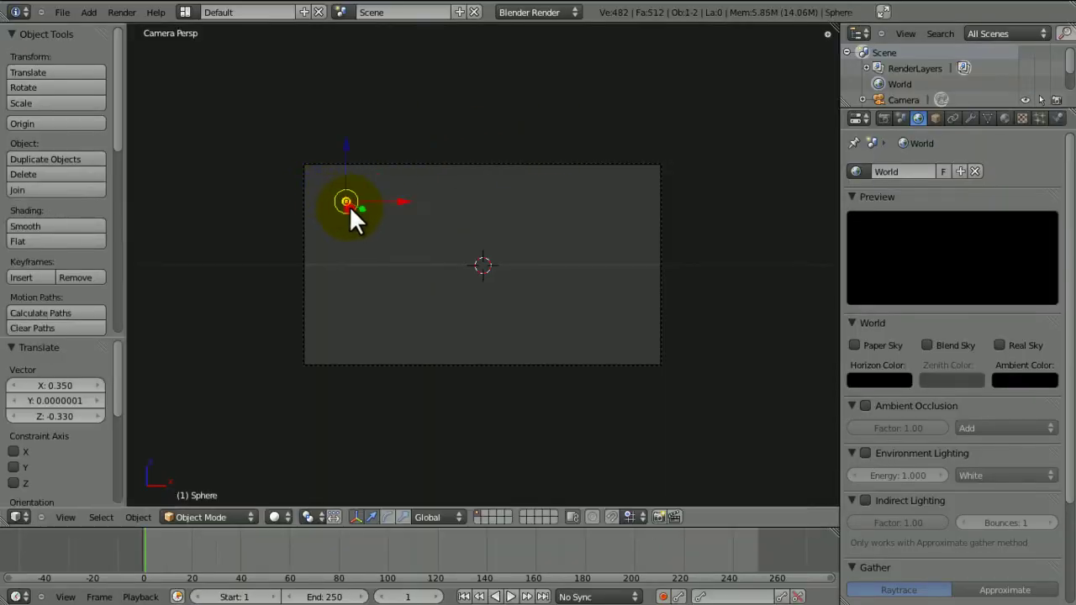
key(F12)
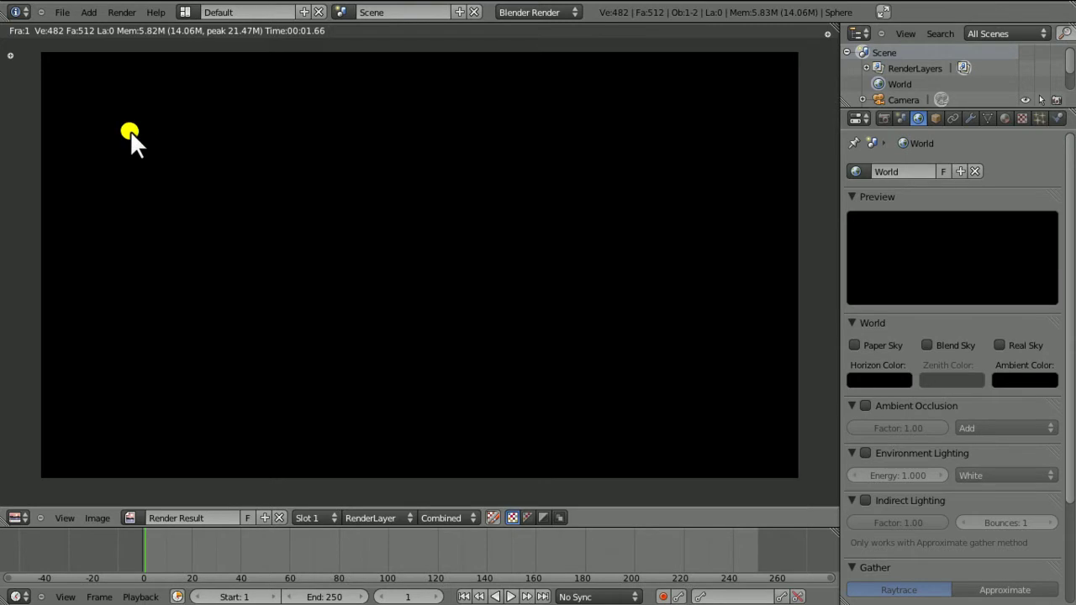
Switch to the Compositing layout and enable Use Nodes and Backdrop for the compositor.
key(ctrl+Left)
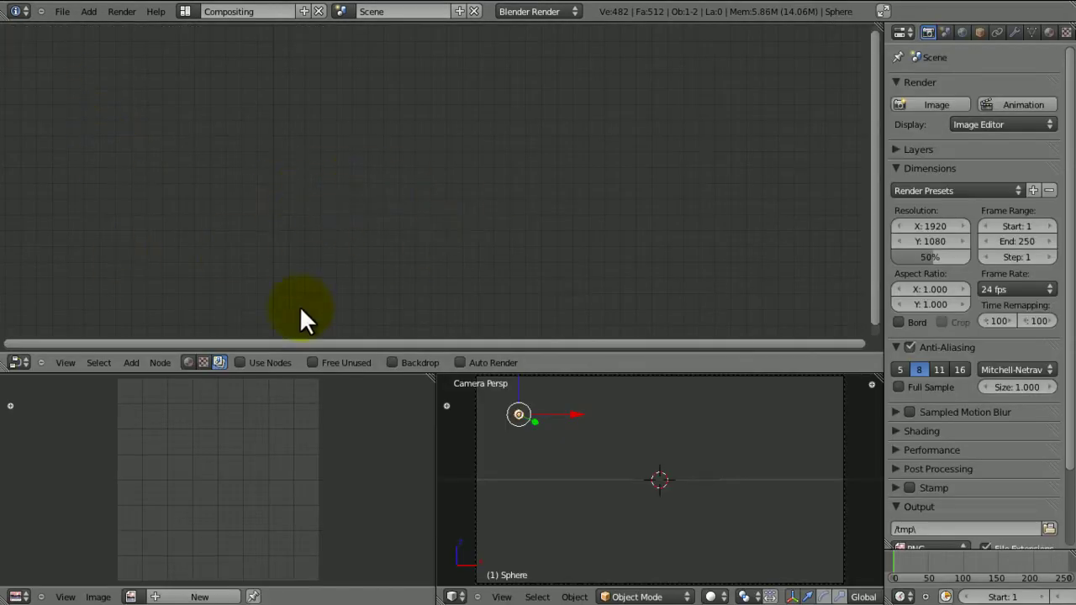
click(265, 362)
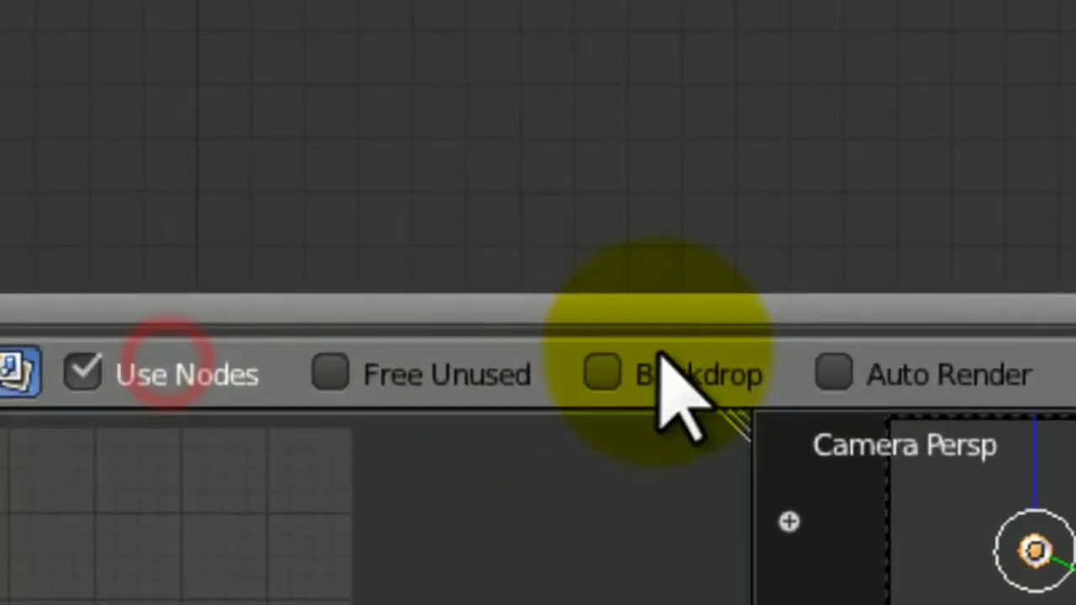
click(663, 357)
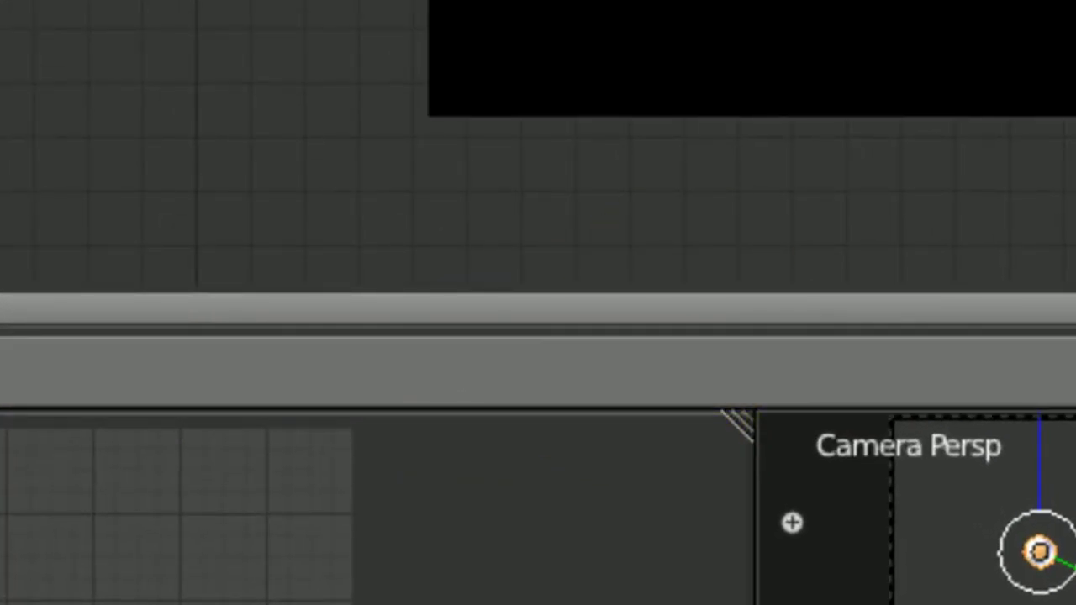
Add a Viewer output node fed by the Render Layers image, and move the Render Layers node farther left.
key(shift+a)
mouse_move(843, 240)
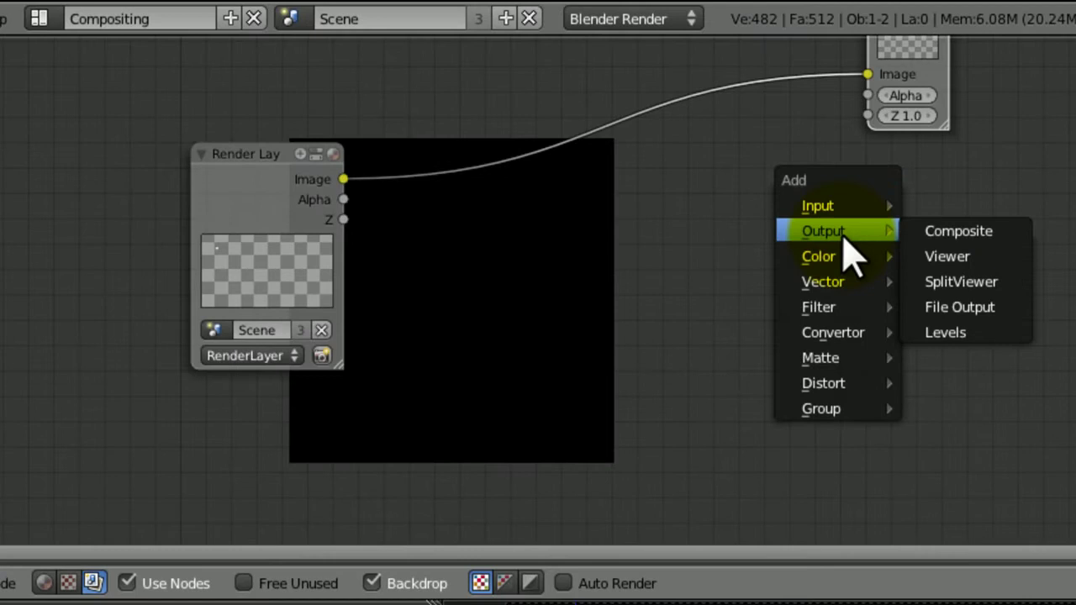
click(946, 257)
drag(343, 179, 941, 277)
click(1005, 229)
drag(250, 202, 0, 177)
middle_drag(104, 182, 169, 199)
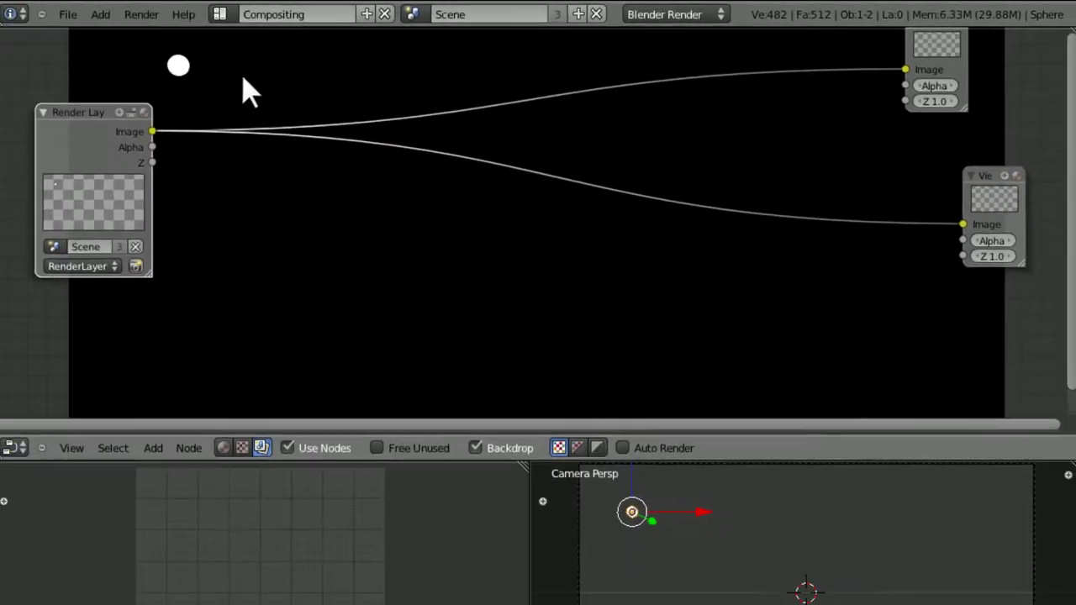
key(v)
key(v)
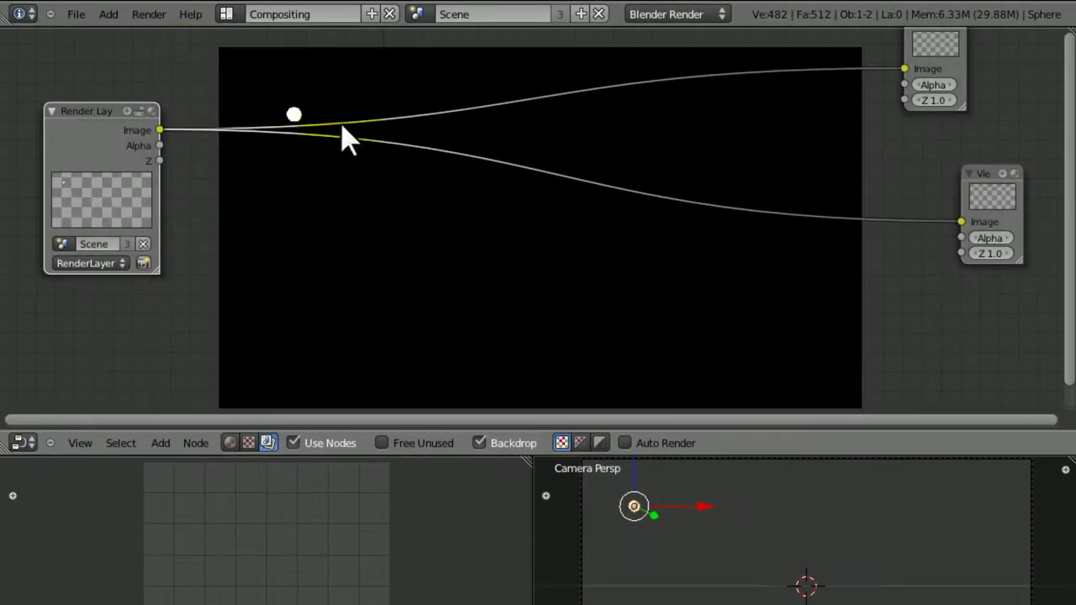
middle_drag(374, 165, 362, 168)
key(alt+v)
key(alt+v)
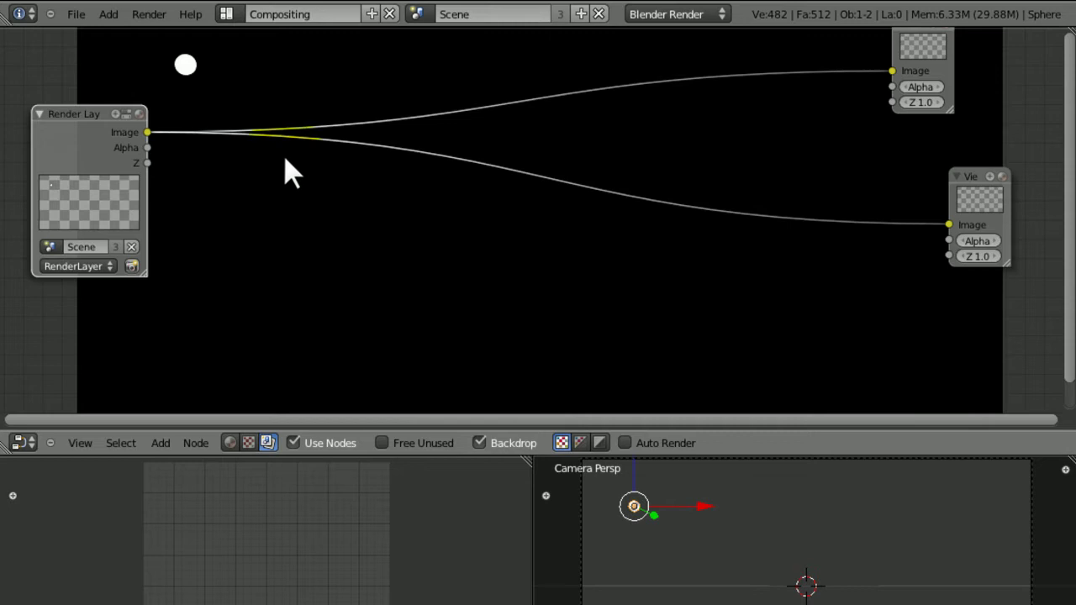
Add a Blur filter node after the Render Layers node and set its filter type to Fast Gaussian.
click(342, 130)
key(shift+a)
mouse_move(342, 132)
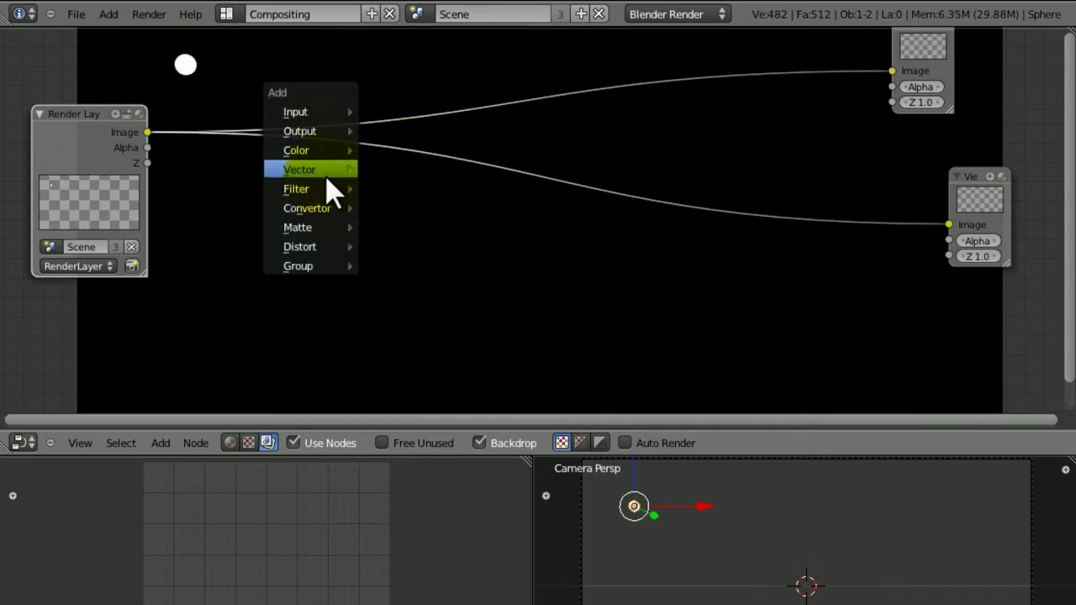
mouse_move(307, 189)
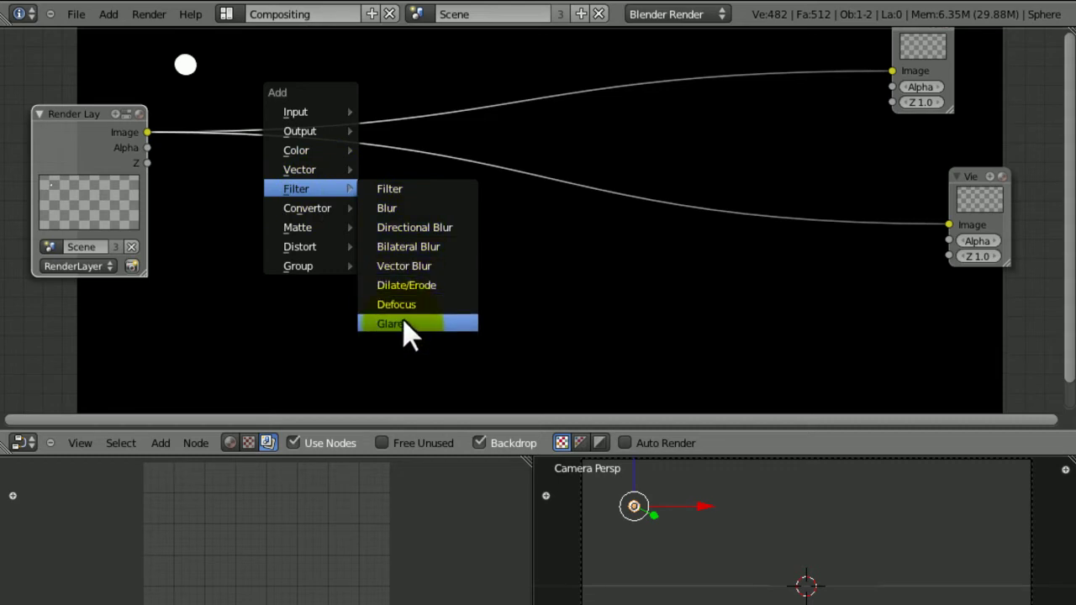
click(392, 208)
click(424, 255)
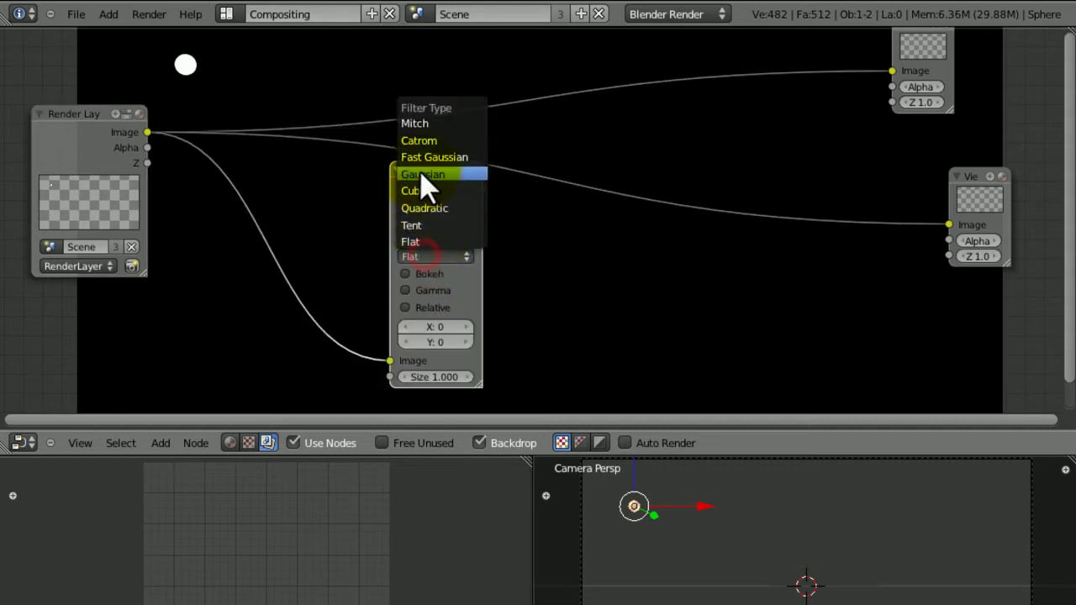
click(420, 158)
Set the Blur node's X and Y amounts to 100 each.
click(424, 293)
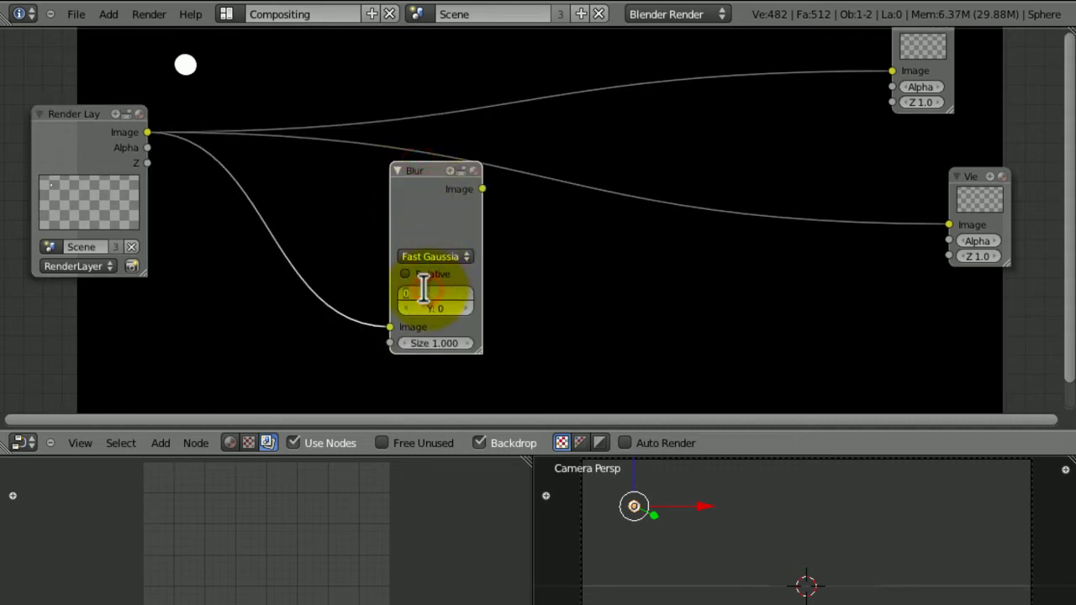
text(100)
key(Tab)
text(100)
key(Return)
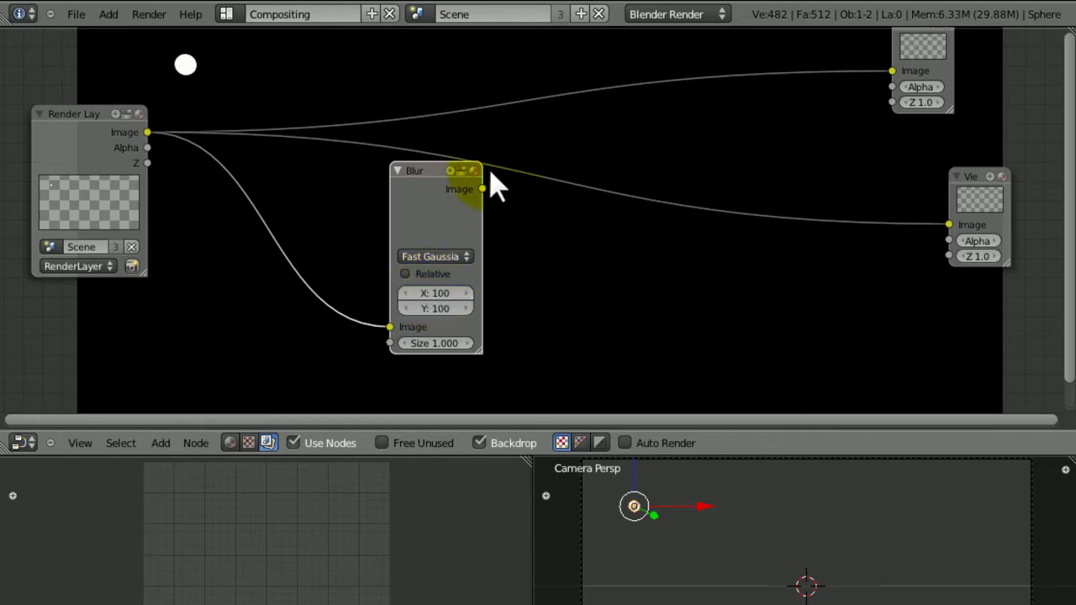
Connect the Blur output to the Viewer node and reposition the Blur and Render Layers nodes to make room.
drag(484, 186, 951, 227)
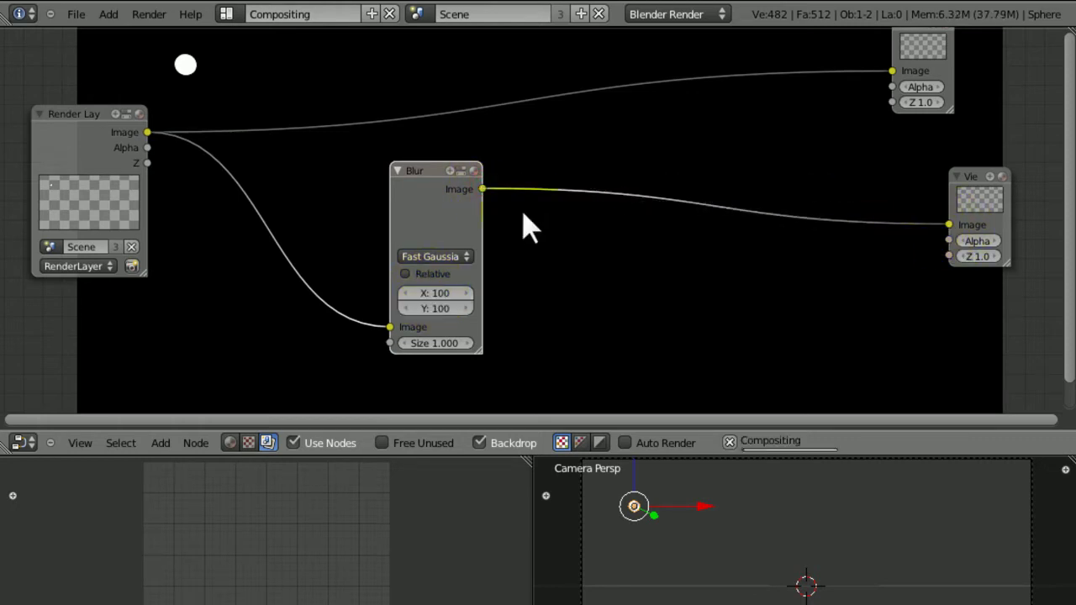
drag(428, 197, 418, 45)
drag(83, 143, 69, 255)
middle_drag(197, 207, 151, 239)
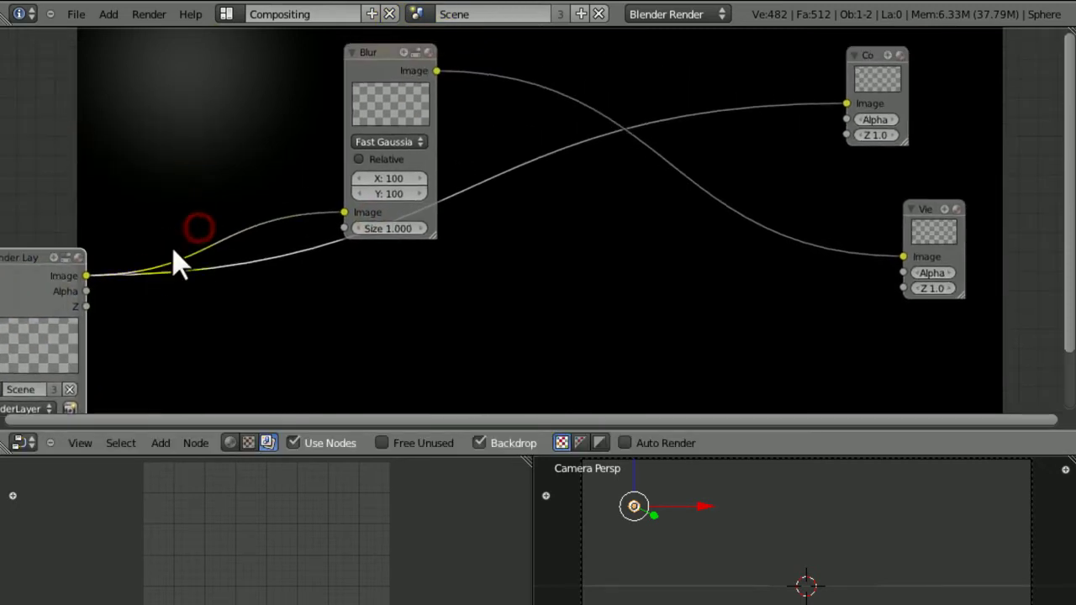
drag(384, 70, 265, 79)
Add a Glare filter node below the Blur node and feed it with the Render Layers image.
middle_drag(213, 139, 314, 48)
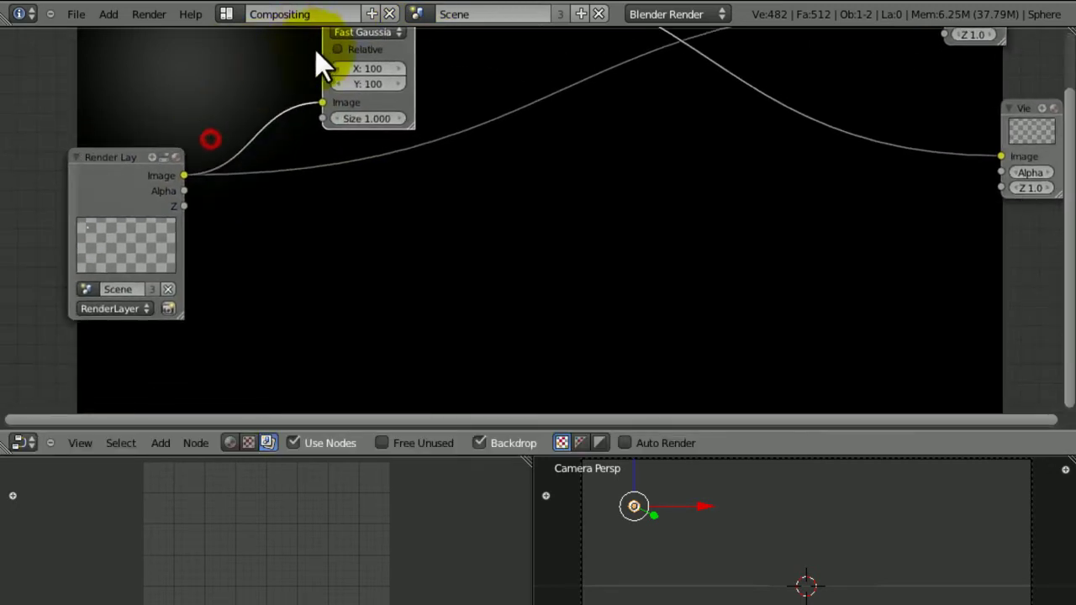
key(shift+a)
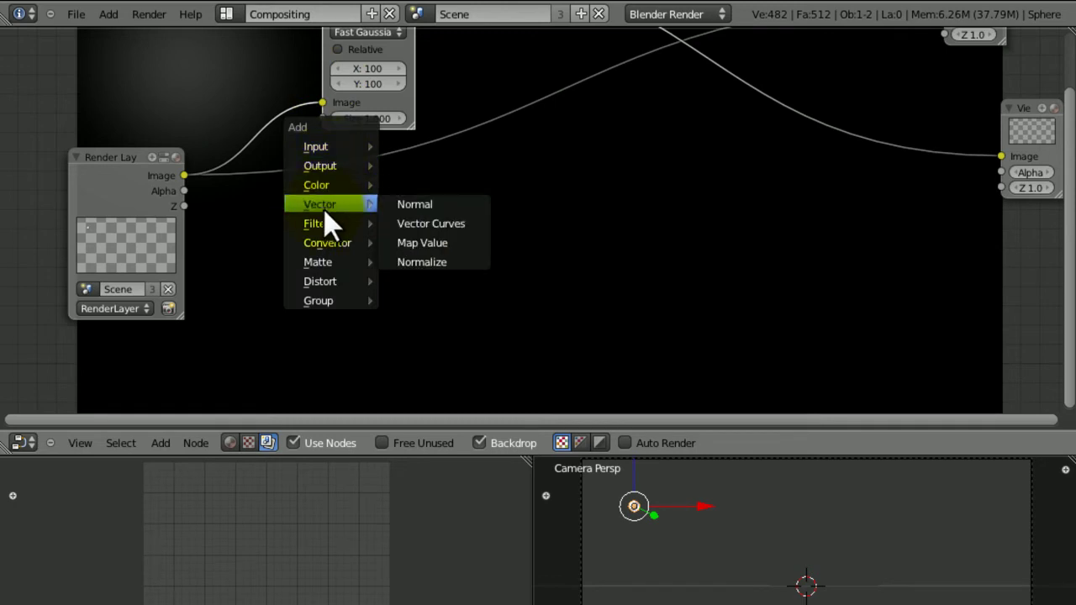
mouse_move(324, 220)
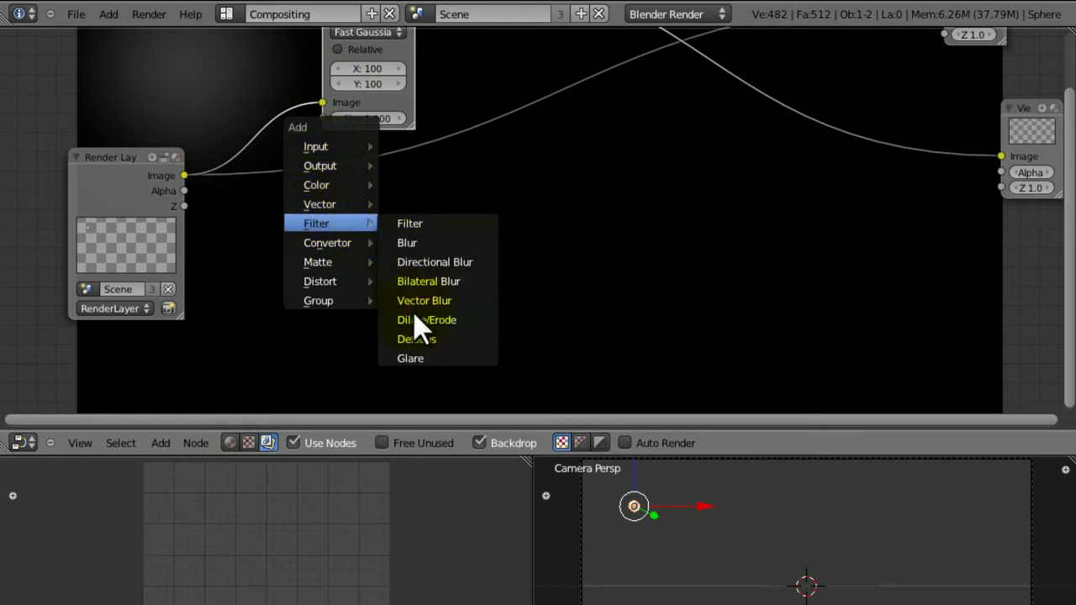
click(412, 353)
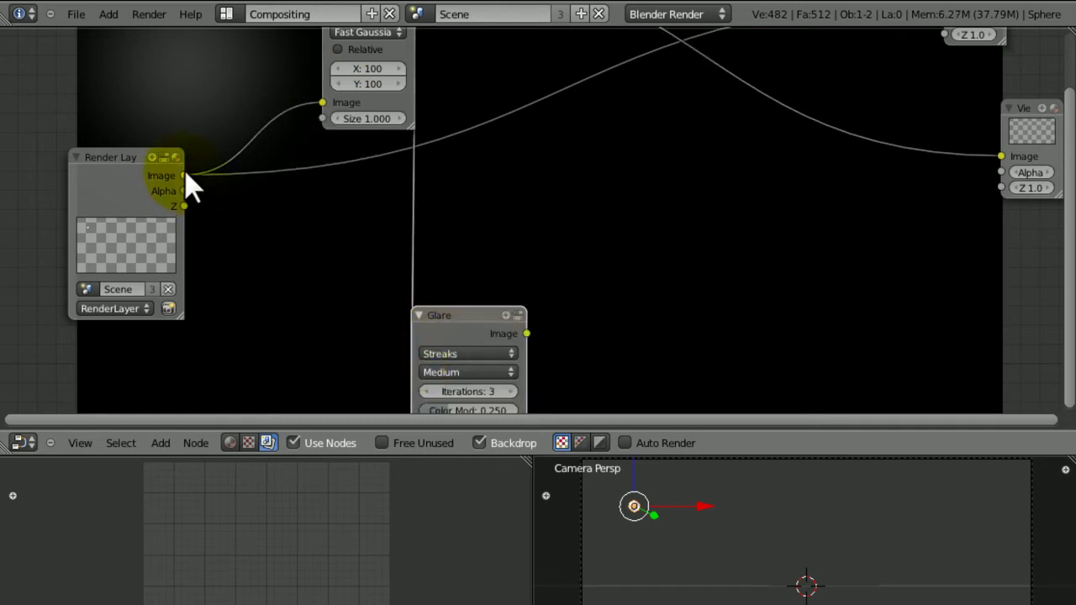
middle_drag(259, 216, 235, 109)
drag(165, 77, 191, 11)
drag(168, 88, 420, 359)
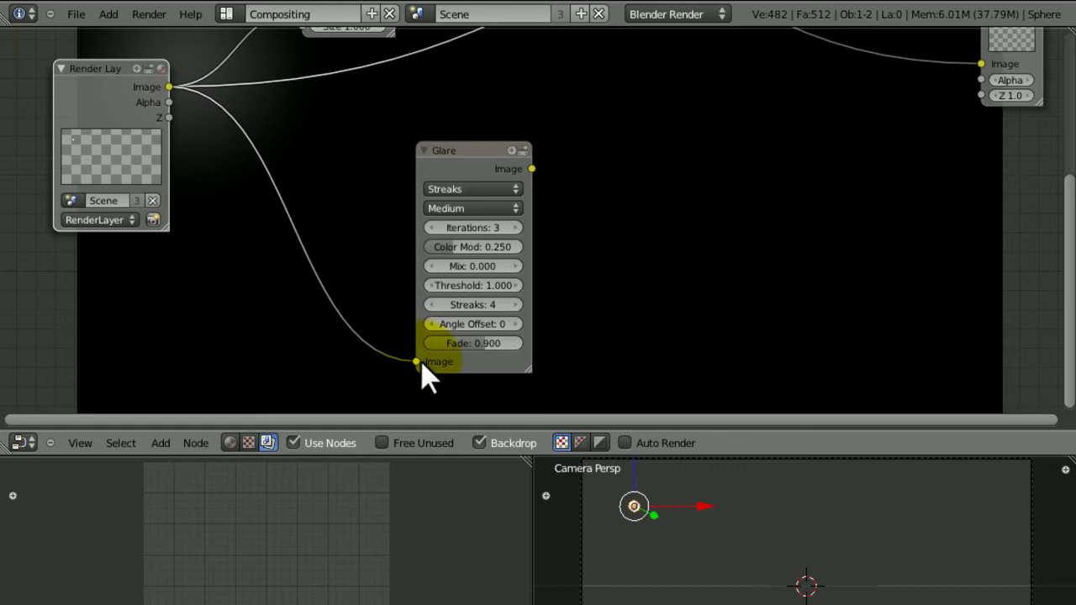
Move the Glare node up beneath the Blur node and connect its output to the Viewer in place of the blur.
drag(455, 166, 377, 96)
middle_drag(377, 98, 316, 222)
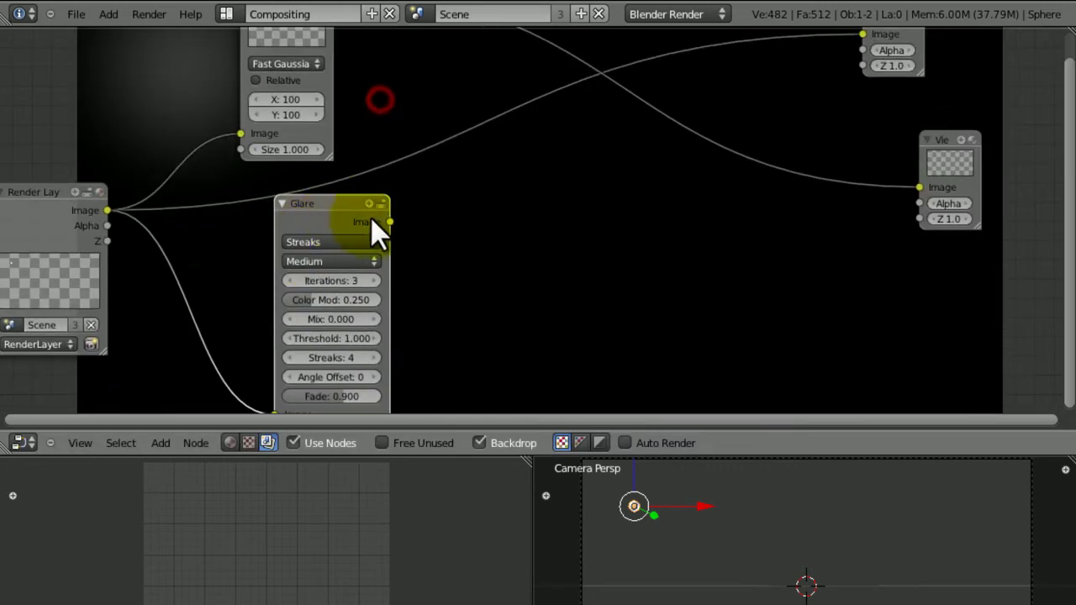
drag(392, 222, 913, 190)
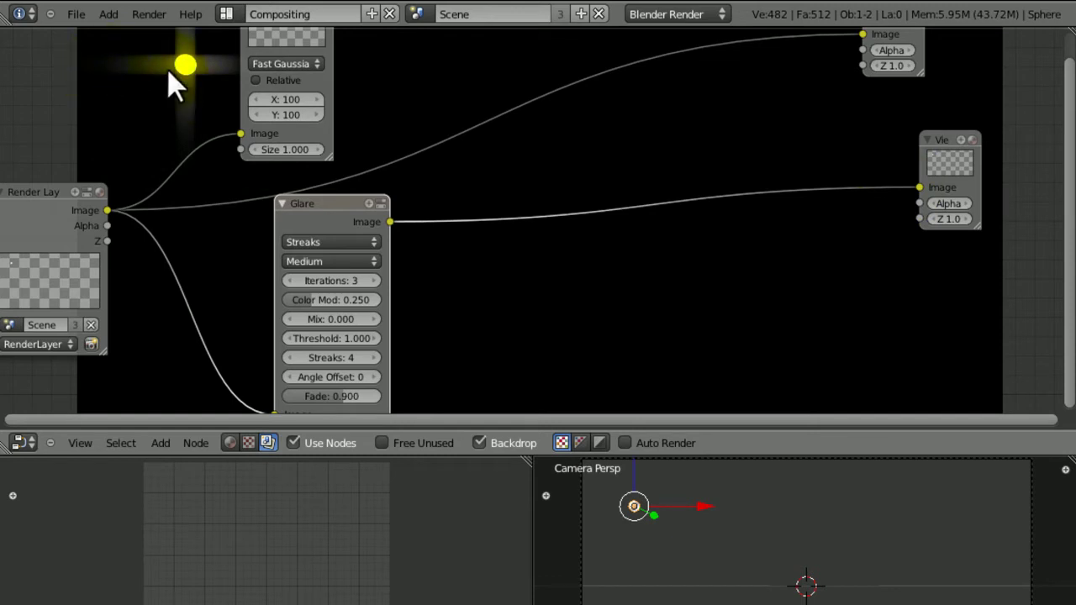
Set the Glare node to 6 streaks with an angle offset of 50.
click(341, 354)
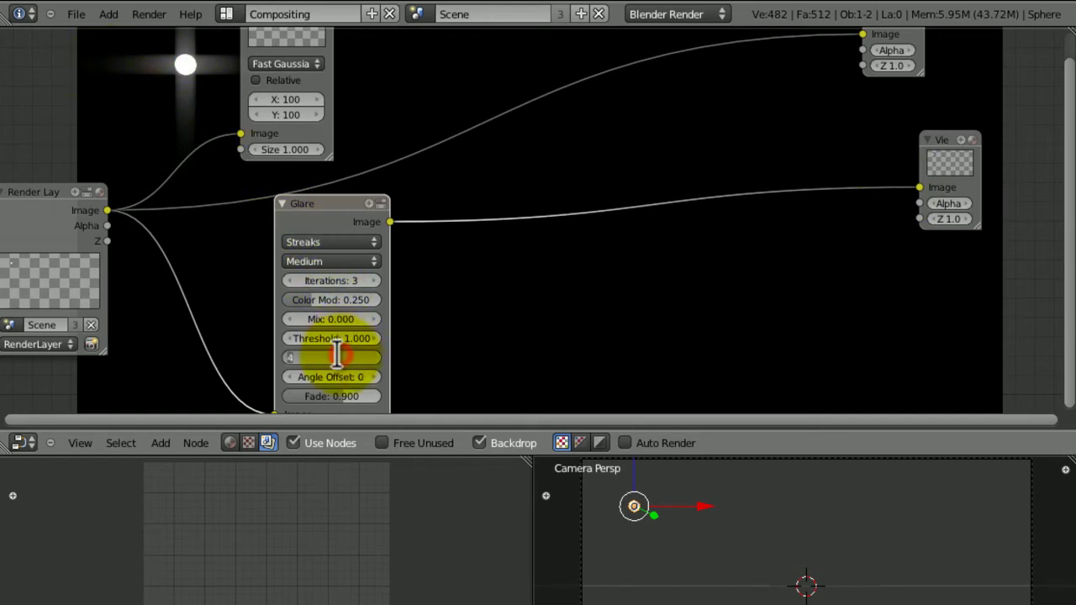
text(6)
key(Return)
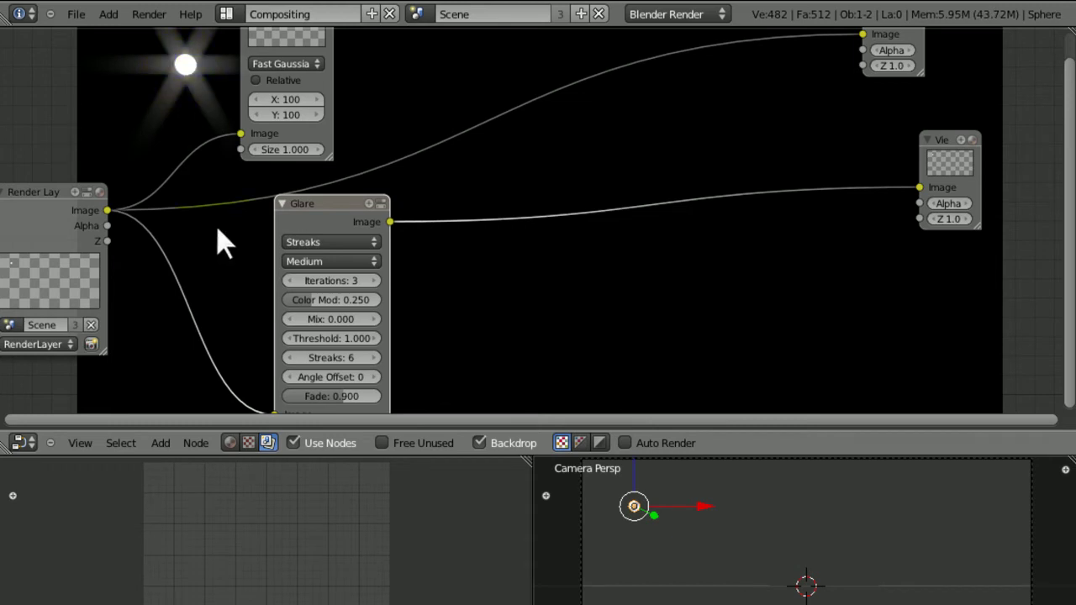
click(322, 375)
text(50)
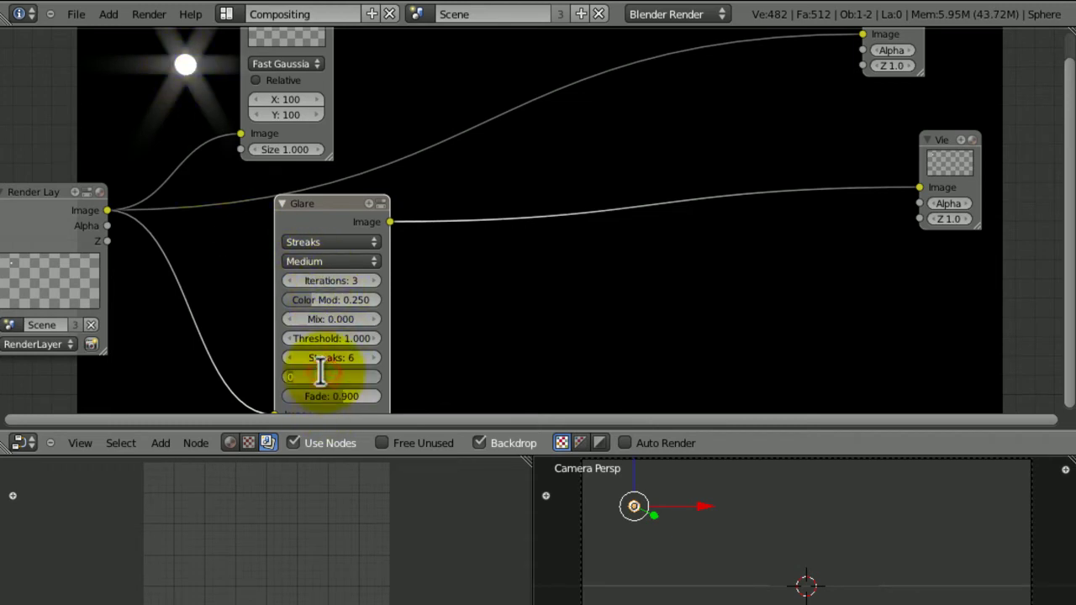
key(Return)
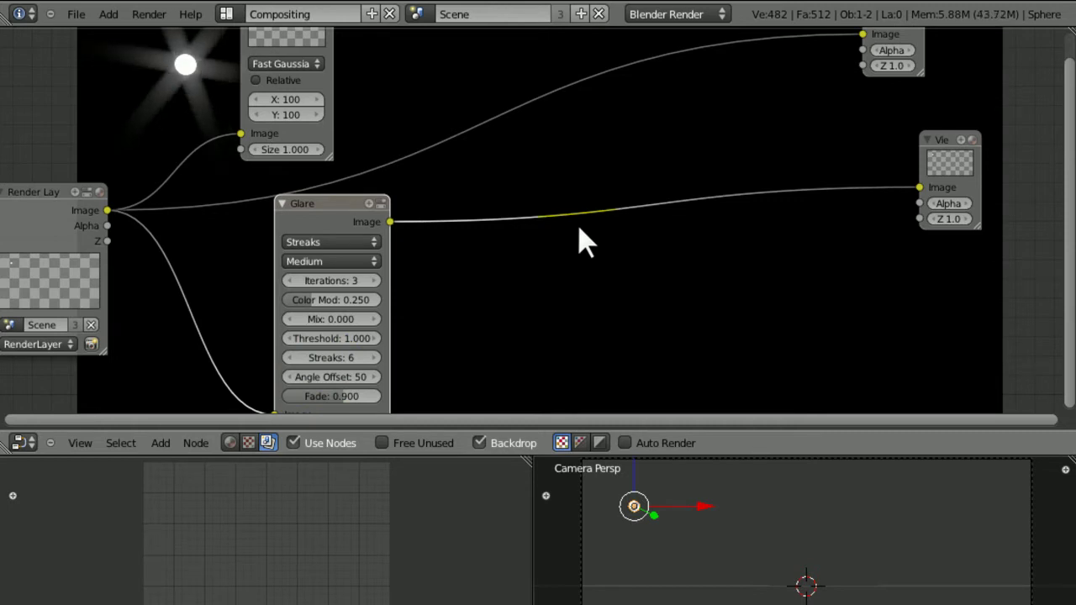
Duplicate the Streaks Glare node and place the copy directly below the original.
middle_drag(491, 321, 294, 402)
ctrl+middle_drag(319, 350, 395, 324)
scroll(391, 303, up, 2)
middle_drag(384, 283, 475, 283)
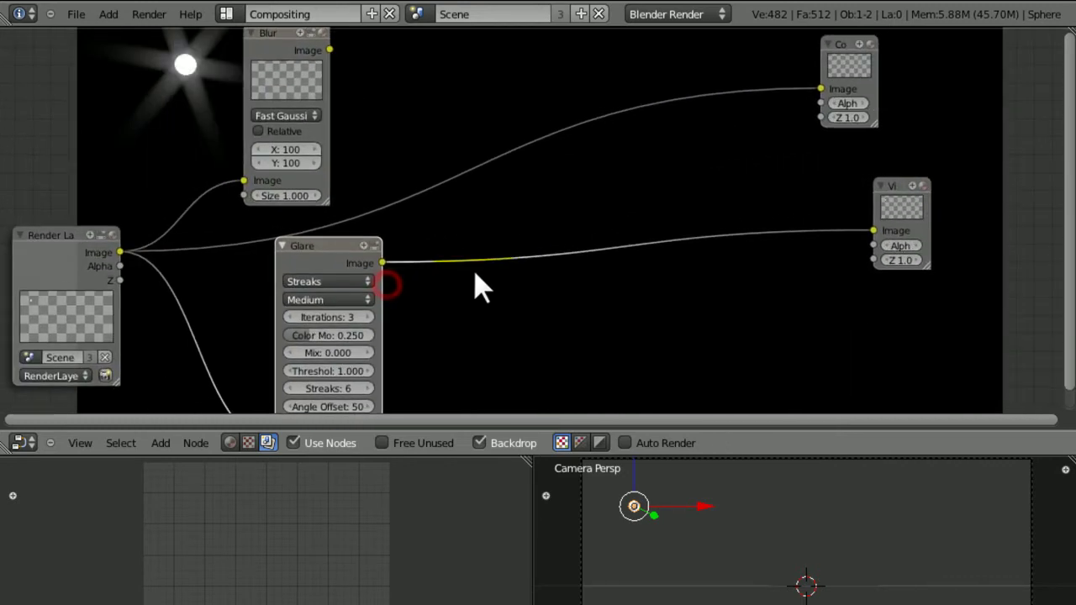
drag(355, 236, 287, 230)
middle_drag(403, 213, 451, 101)
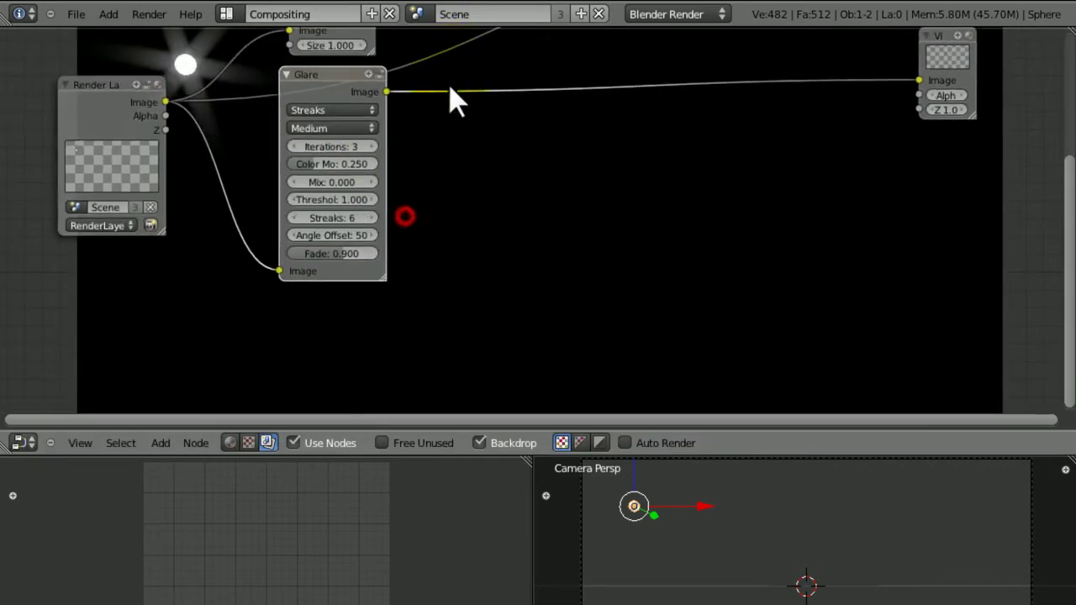
key(shift+d)
click(470, 374)
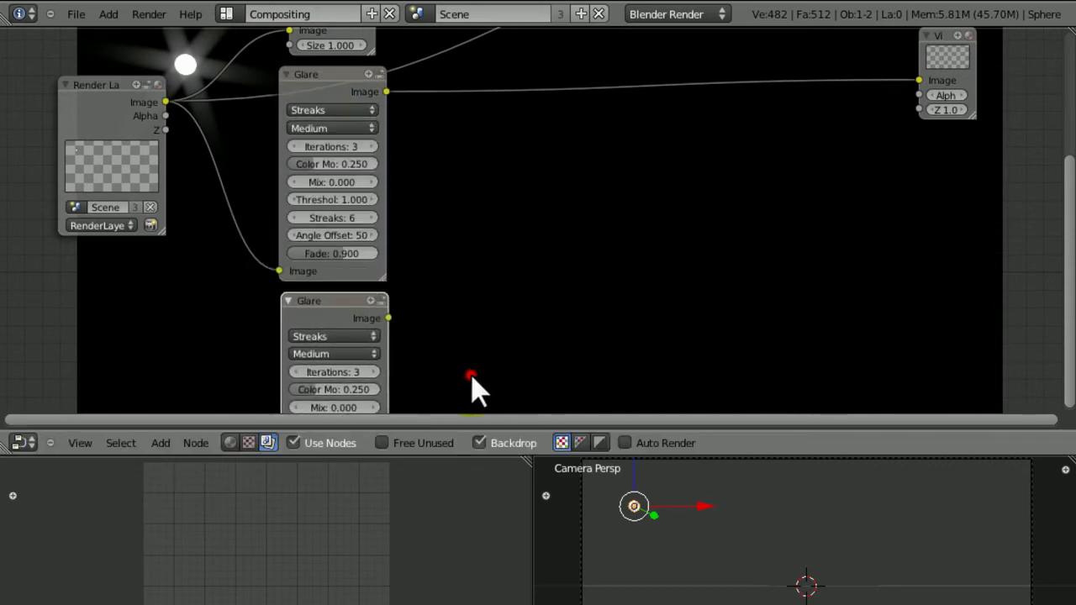
Feed the Render Layers image into the duplicate Glare node and connect its output to the Viewer.
middle_drag(471, 374, 491, 316)
drag(124, 60, 18, 142)
middle_drag(168, 140, 245, 81)
drag(160, 70, 379, 381)
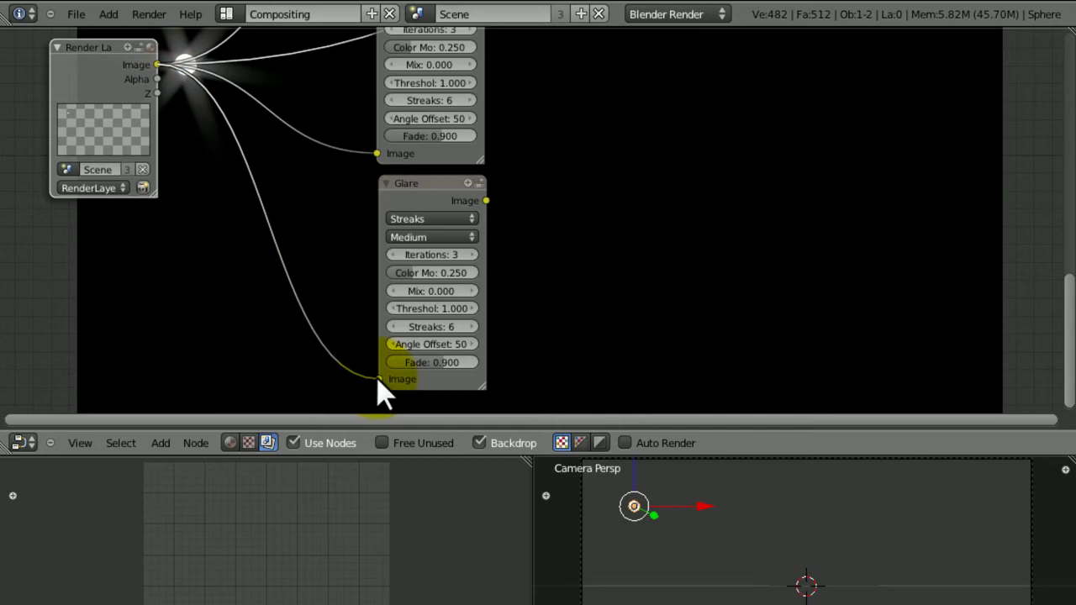
middle_drag(557, 184, 345, 324)
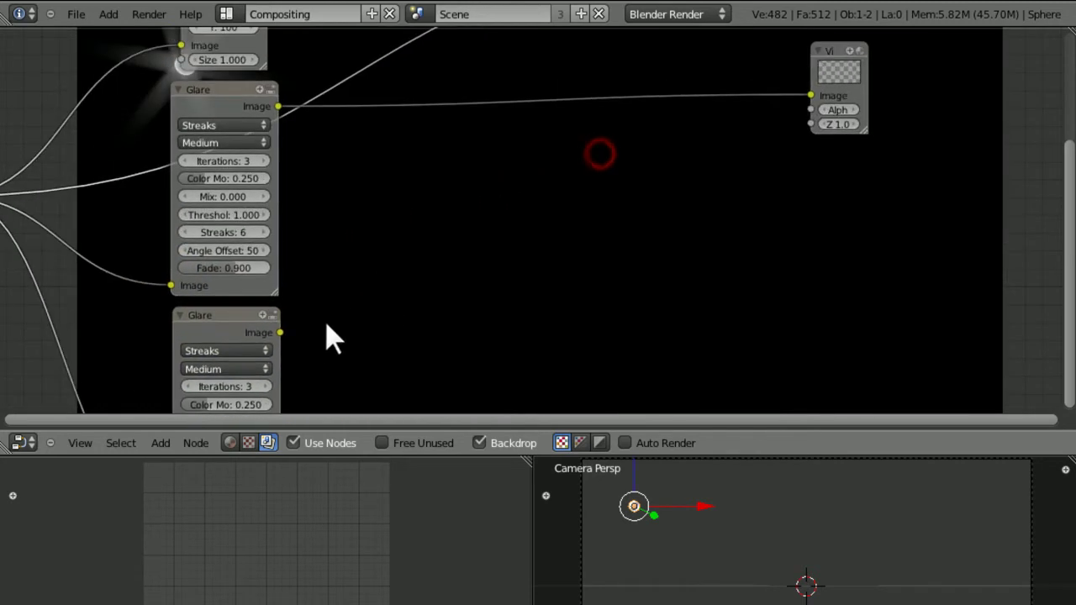
drag(281, 332, 811, 96)
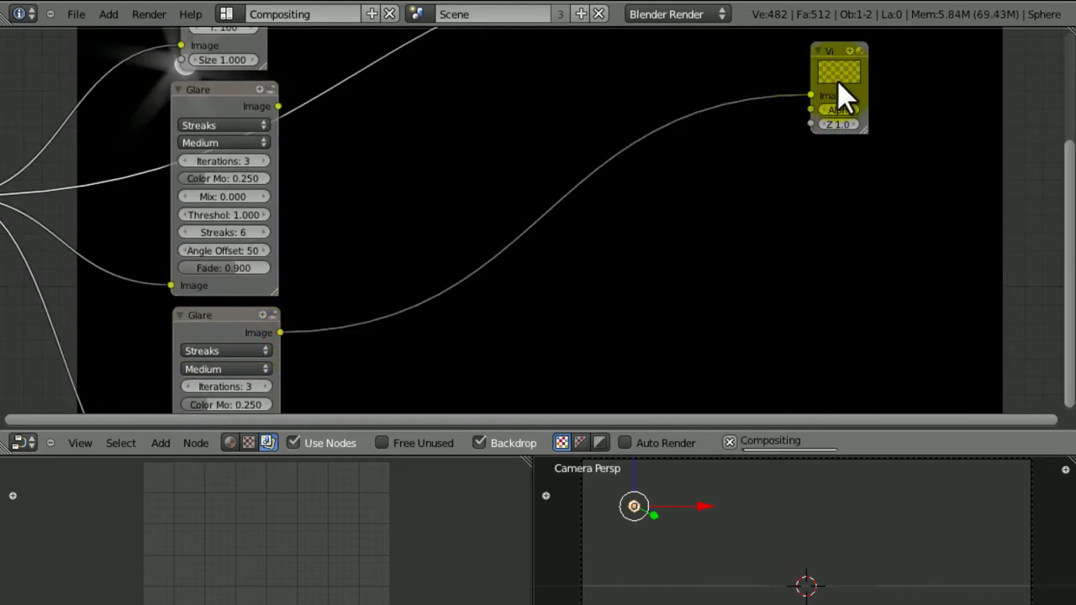
Change the lower Glare node's type to Ghosts.
middle_drag(559, 247, 649, 131)
middle_drag(523, 241, 671, 155)
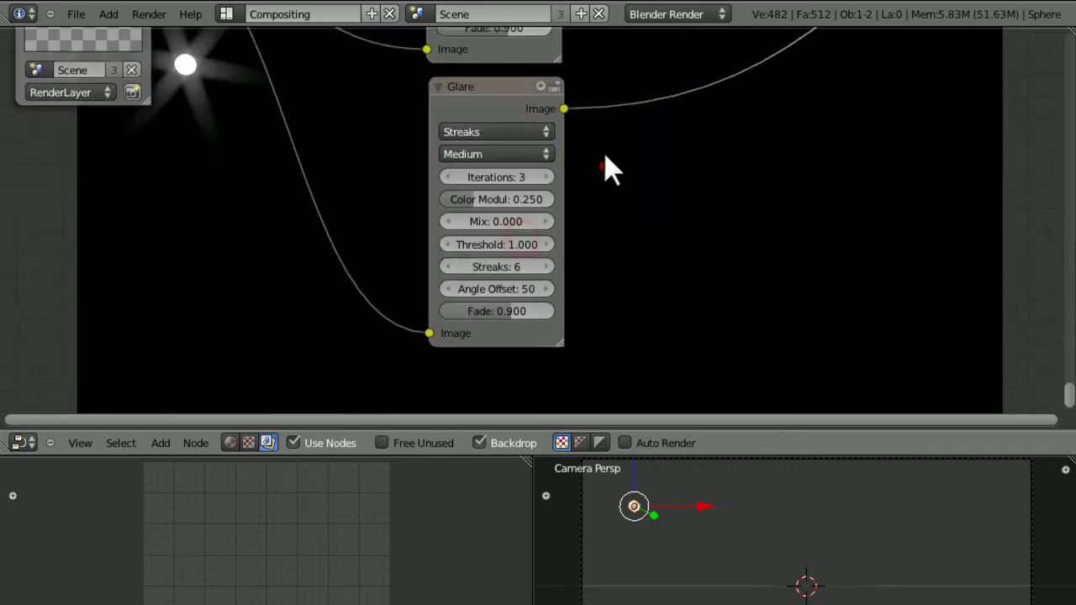
scroll(609, 168, up, 1)
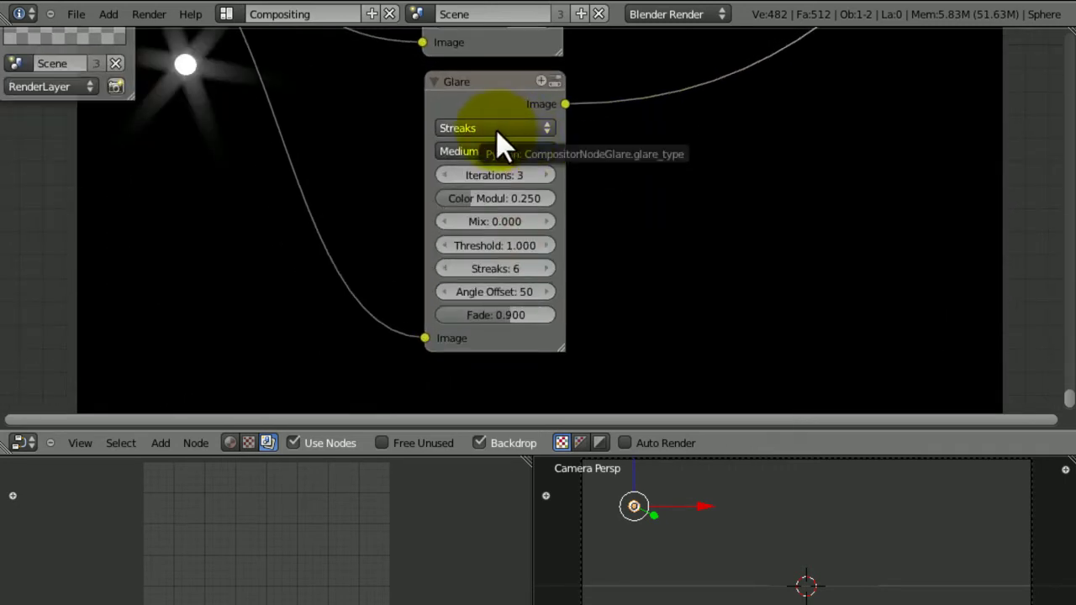
click(496, 128)
click(492, 110)
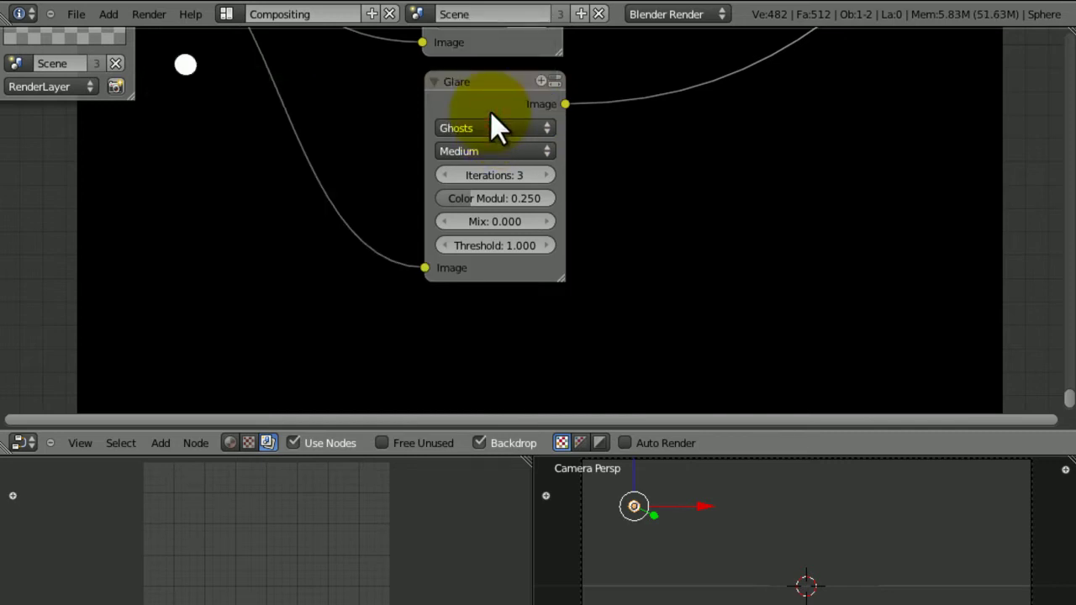
Add a Mix color node between the Glare nodes and the output nodes, and set its blend mode to Add.
middle_drag(625, 216, 234, 135)
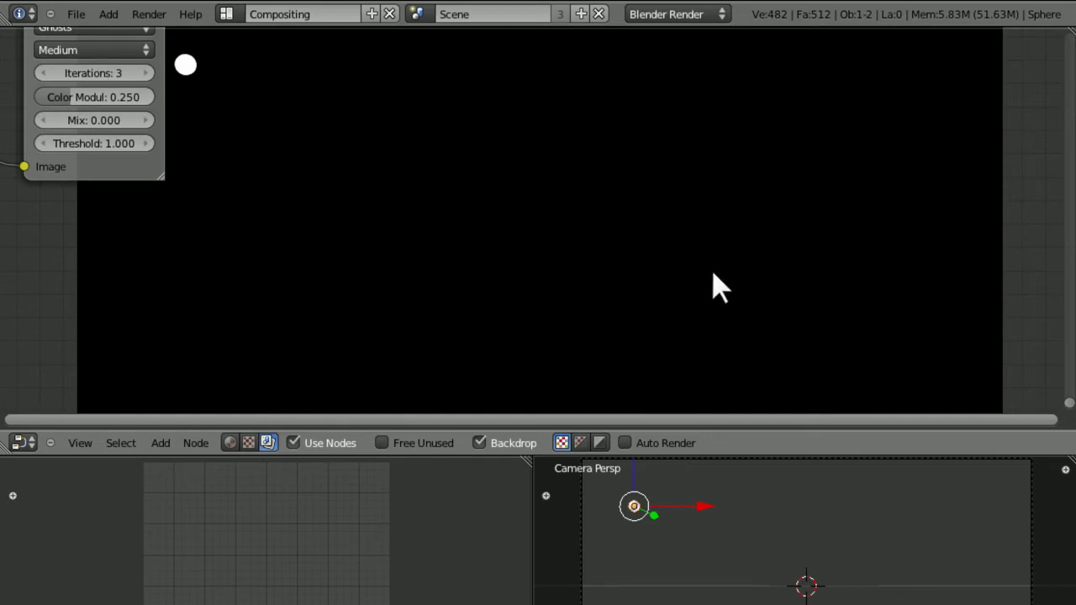
middle_drag(407, 135, 415, 281)
scroll(390, 164, down, 7)
middle_drag(389, 161, 361, 267)
middle_drag(370, 165, 355, 125)
scroll(381, 206, down, 8)
scroll(412, 211, up, 3)
middle_drag(421, 173, 388, 183)
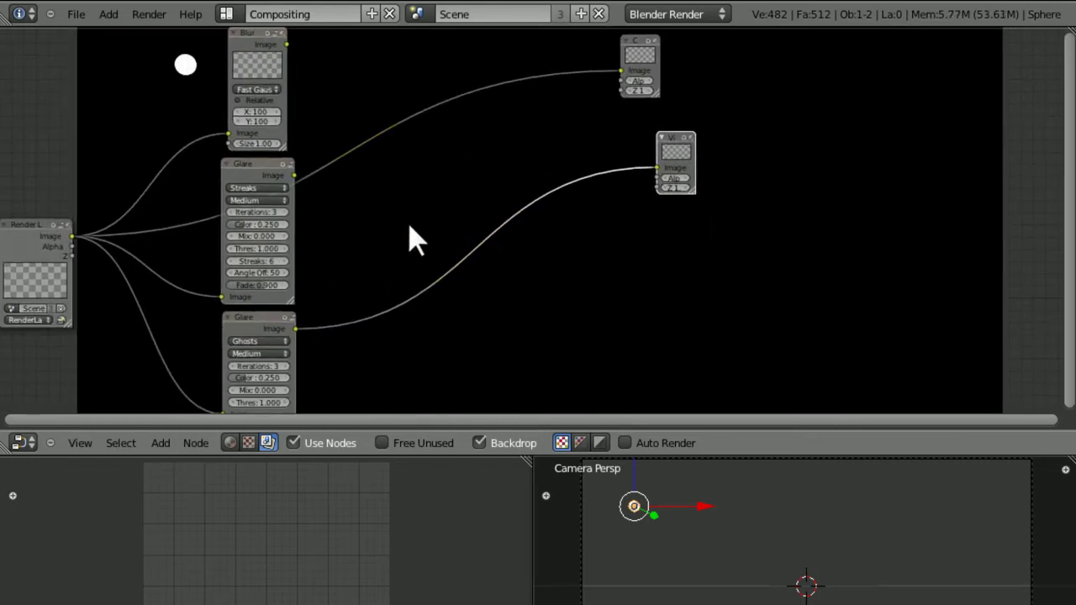
key(shift+a)
mouse_move(435, 168)
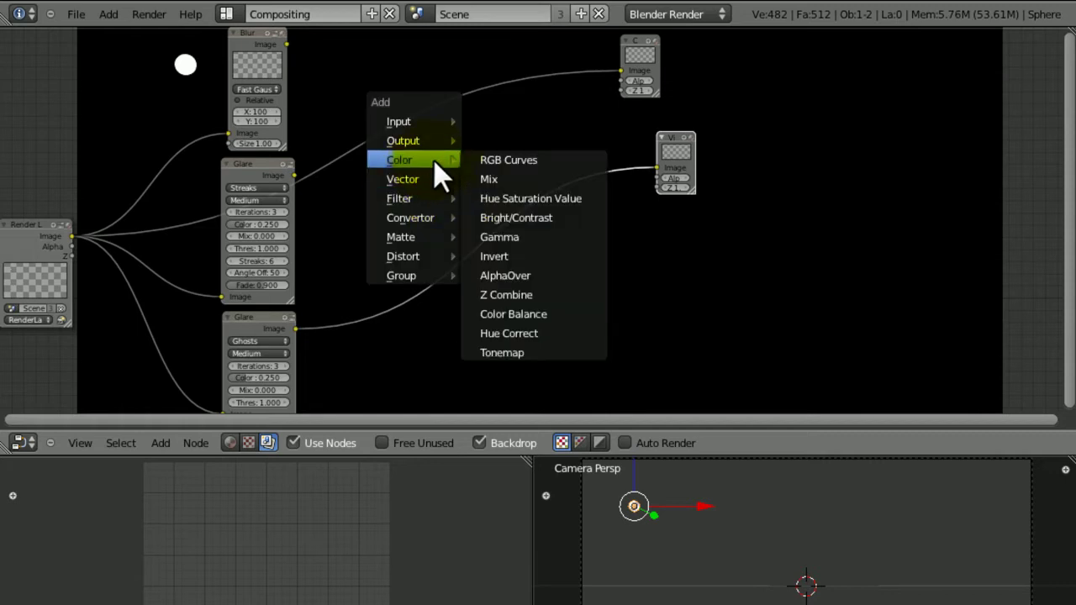
click(479, 176)
click(497, 204)
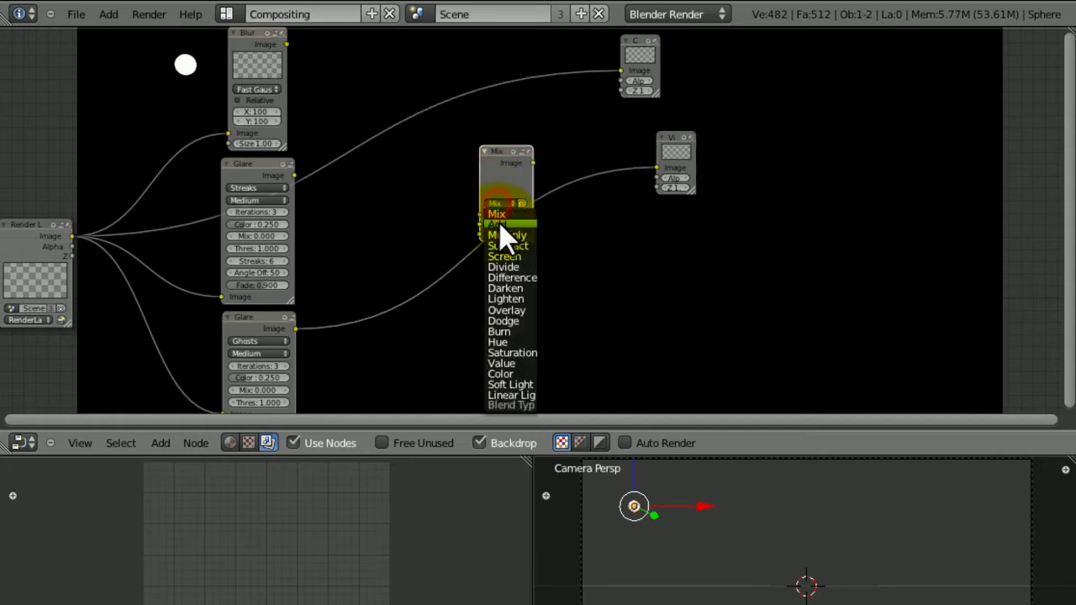
click(498, 223)
Set the Add node's factor to 1 and move the node closer to the two Glare nodes.
click(504, 214)
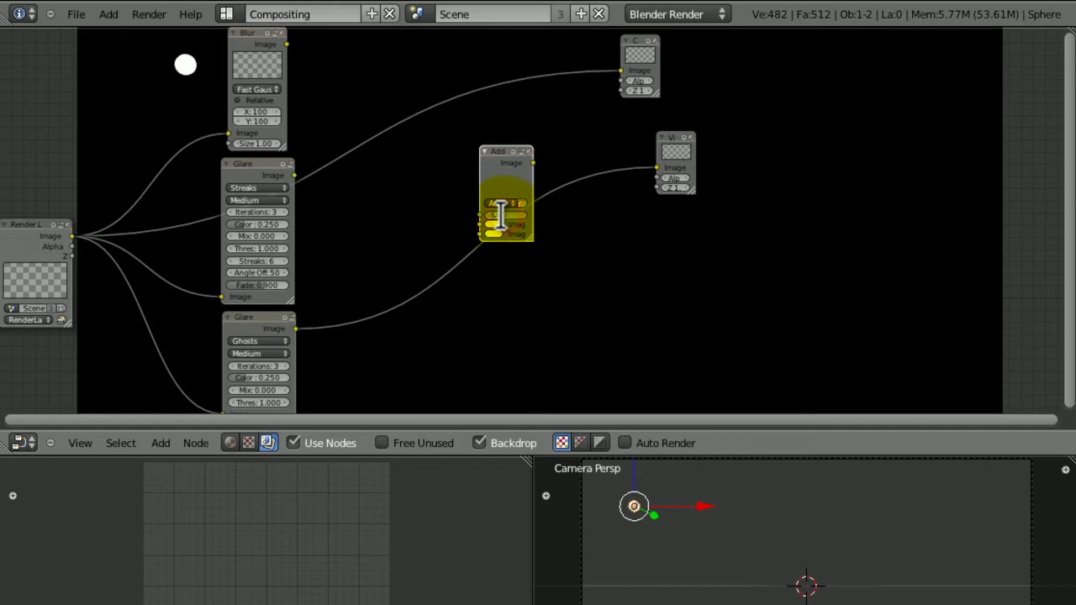
text(1)
key(Return)
ctrl+middle_drag(593, 236, 580, 162)
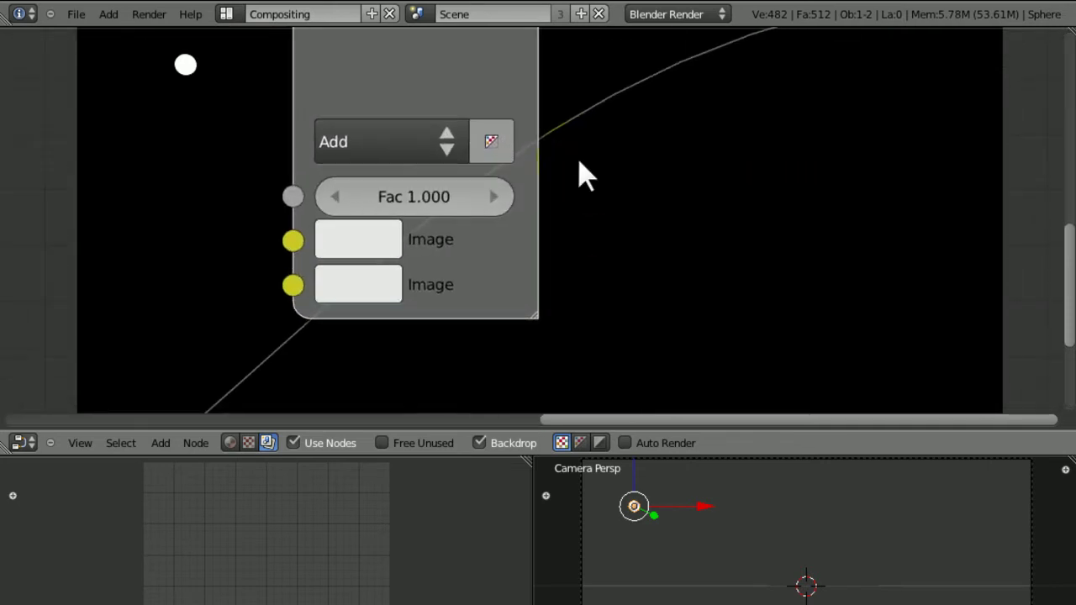
ctrl+middle_drag(680, 138, 672, 272)
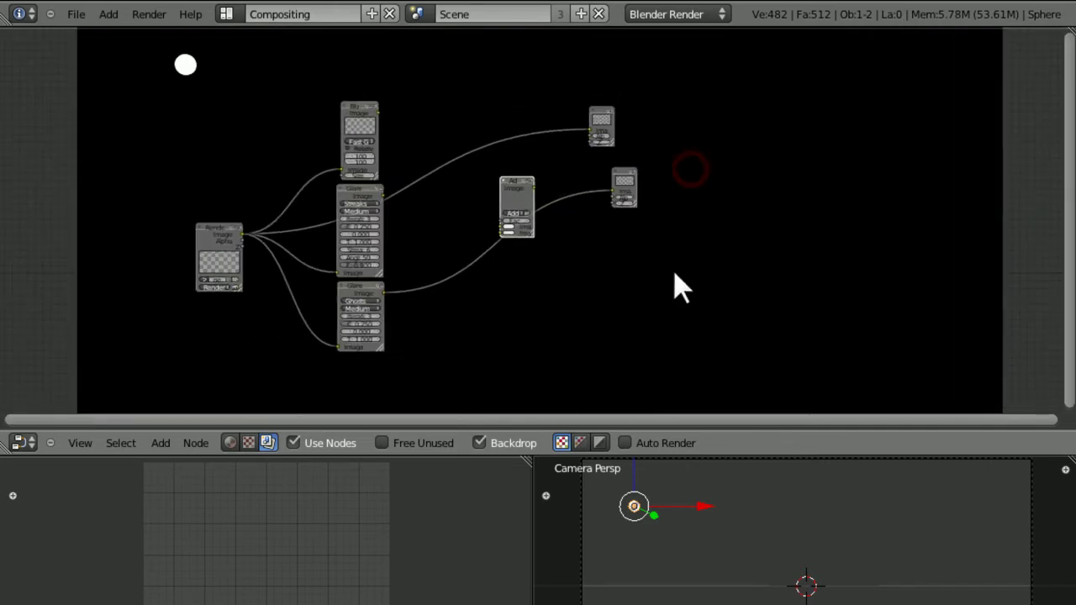
key(g)
click(603, 295)
middle_drag(586, 285, 687, 258)
ctrl+middle_drag(677, 257, 651, 205)
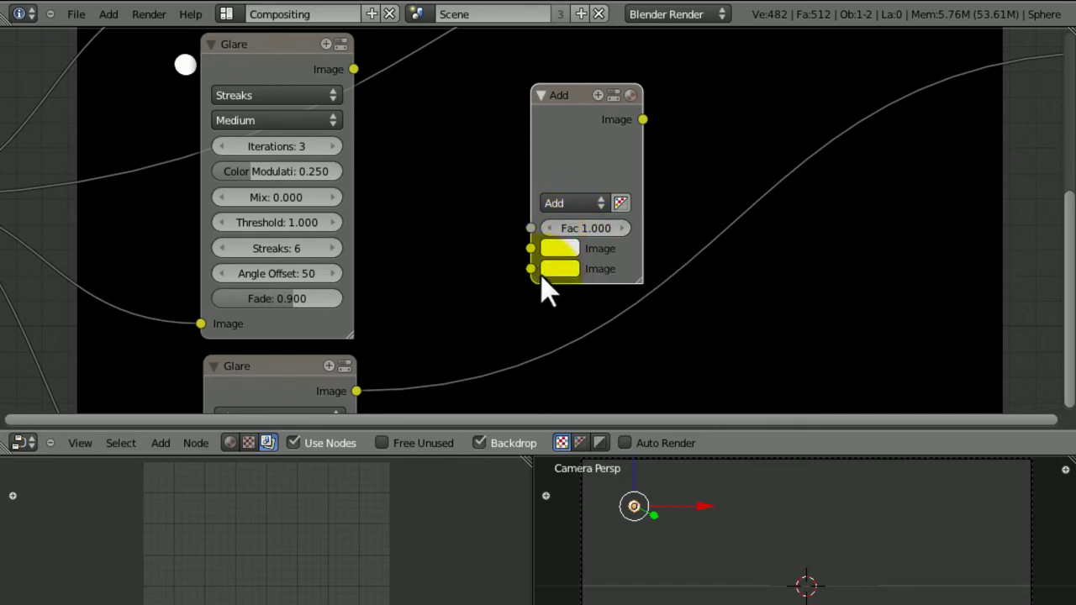
Connect the Streaks Glare output to the Add node's first image input and the Ghosts Glare output to its second.
scroll(428, 247, down, 3)
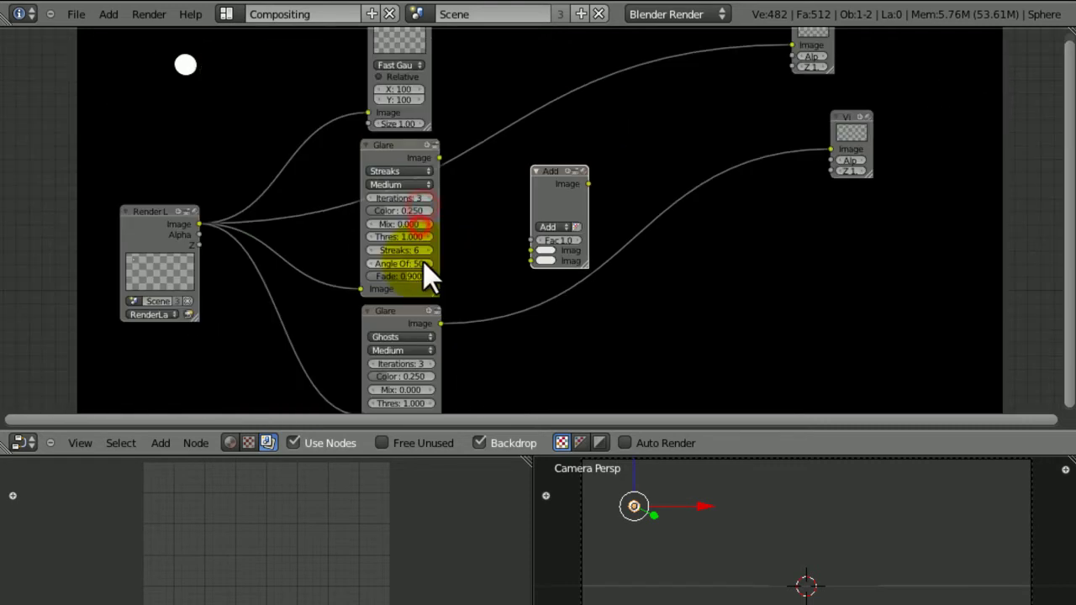
drag(438, 158, 529, 252)
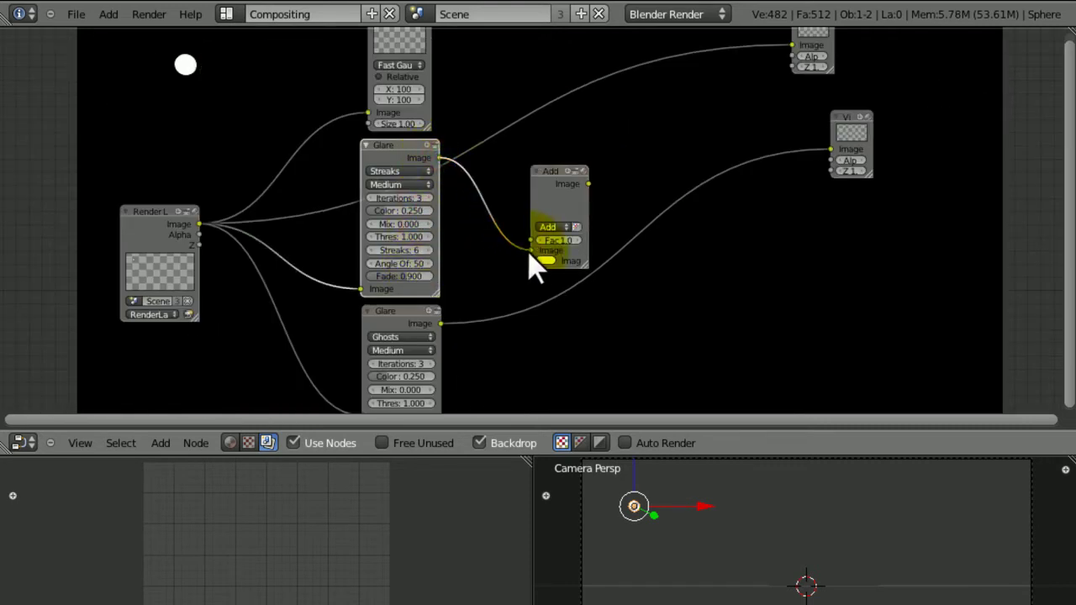
drag(439, 323, 533, 261)
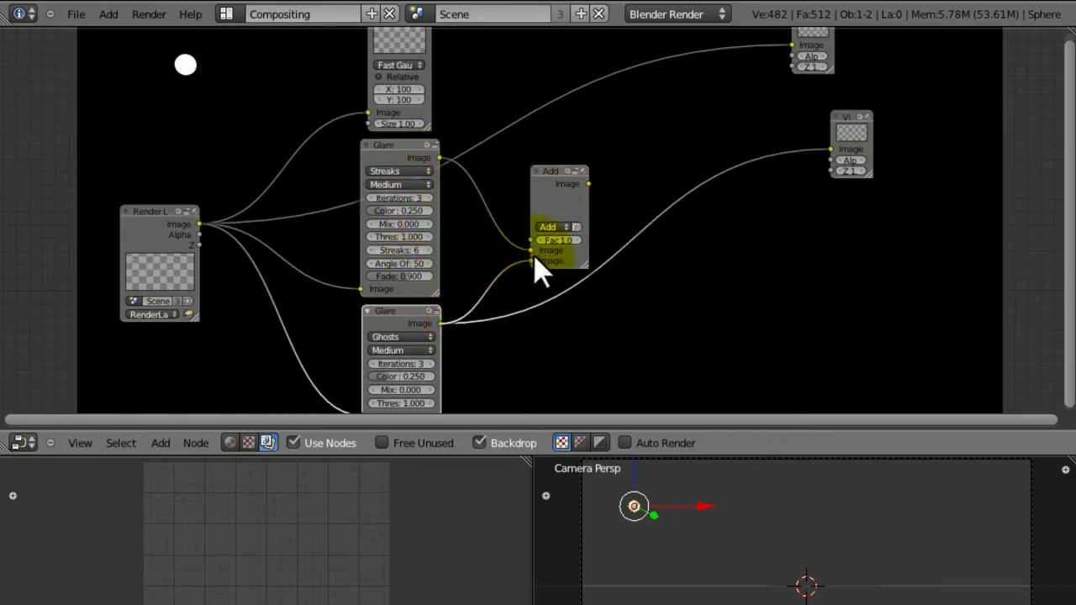
Duplicate the Add node and place the copy between the Blur node and the output nodes.
middle_drag(555, 221, 546, 343)
click(616, 395)
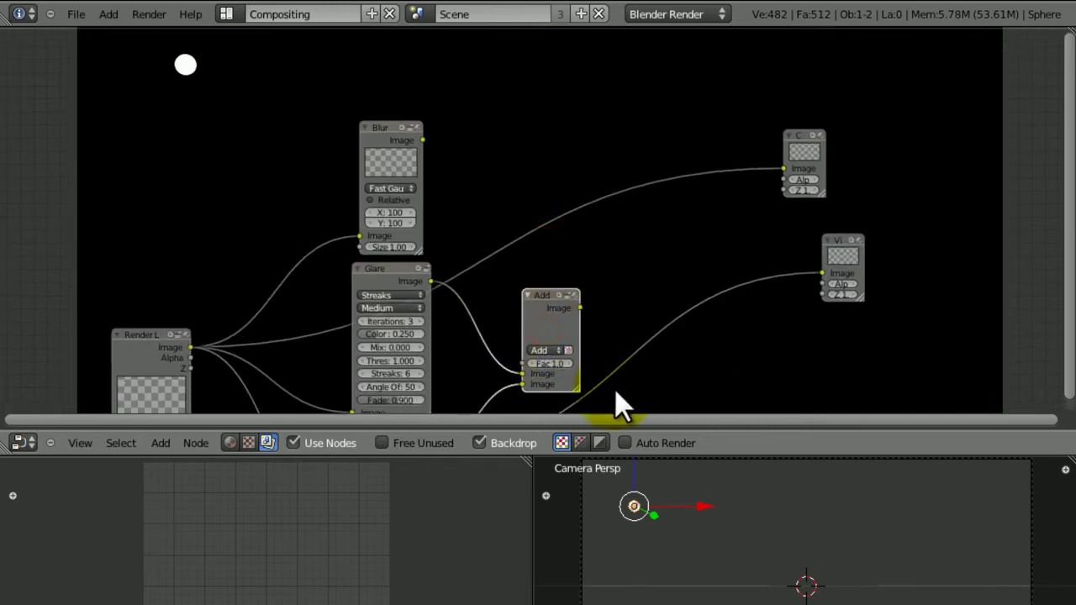
key(shift+d)
click(729, 271)
click(565, 318)
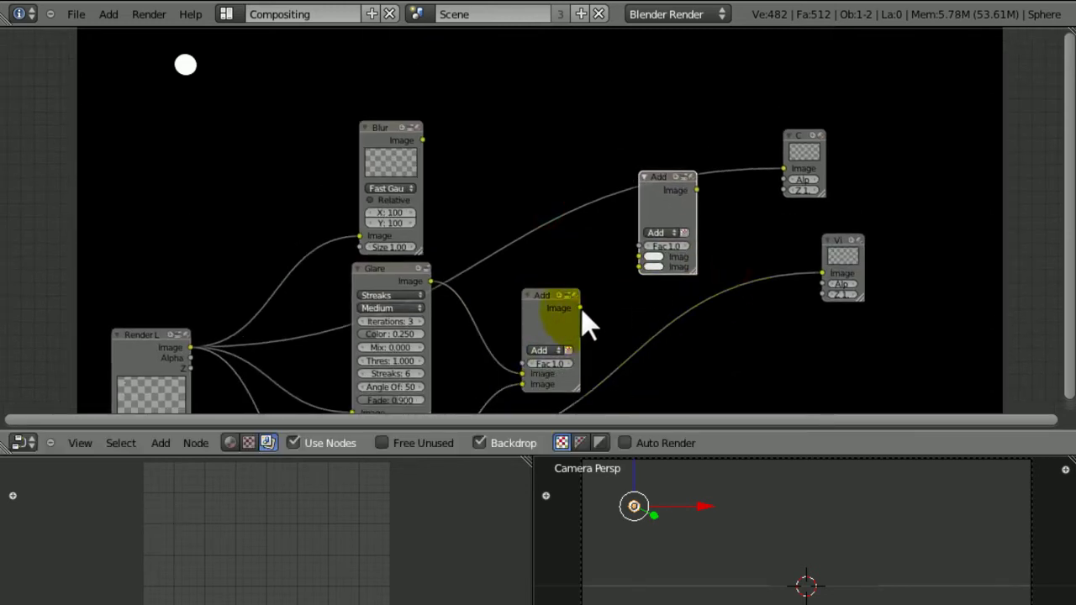
Connect the Blur output to the duplicated Add node's first image input and the first Add node's output to its second.
drag(580, 309, 641, 267)
click(433, 160)
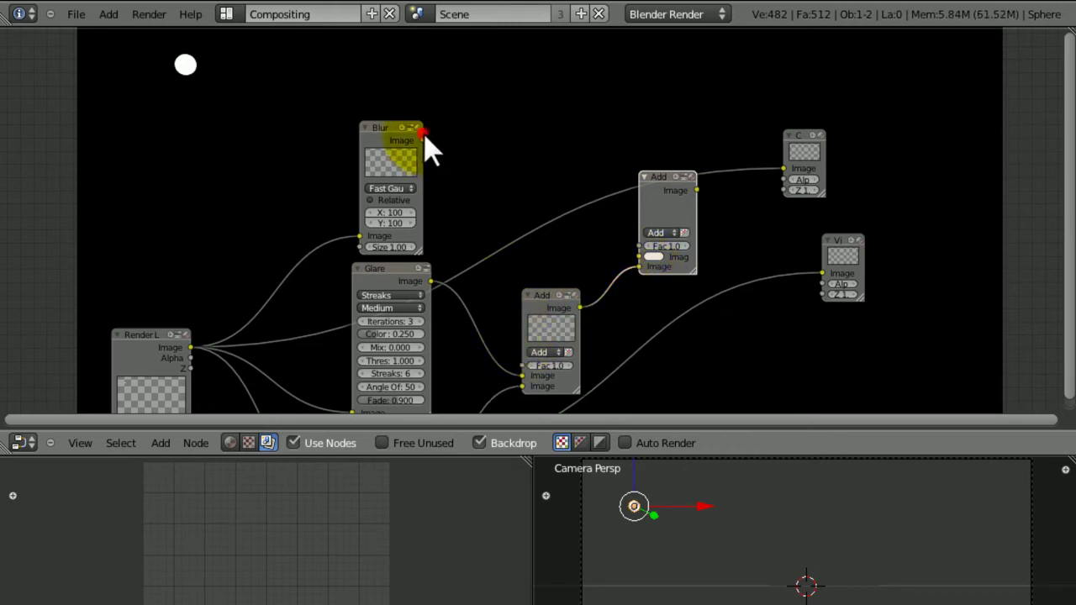
key(g)
click(399, 132)
drag(427, 138, 602, 236)
drag(627, 197, 658, 221)
middle_drag(618, 225, 580, 146)
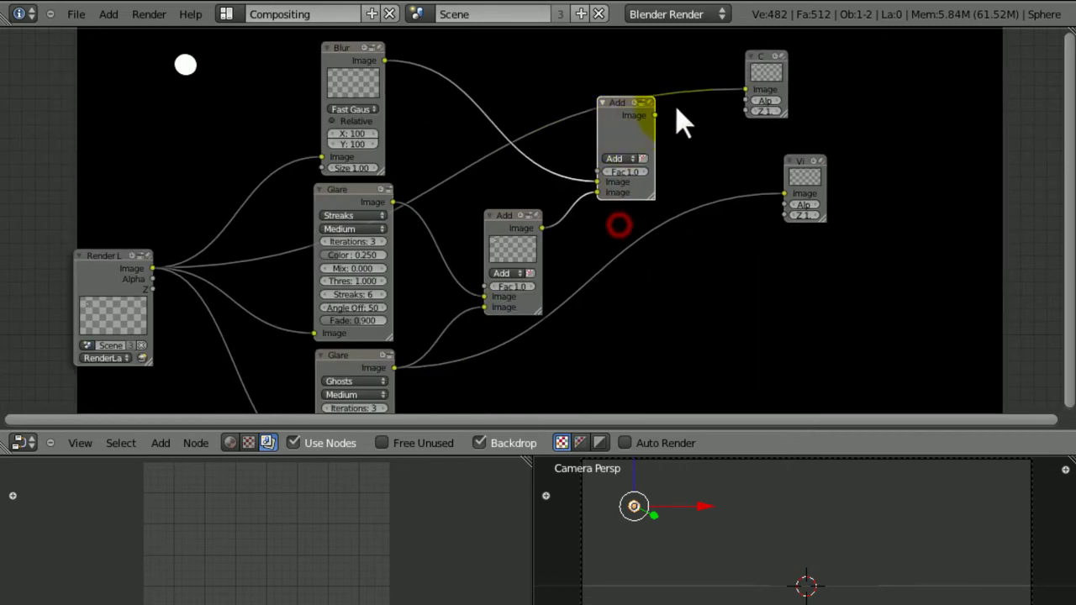
Connect the duplicated Add node's output to the Viewer node's image input.
scroll(631, 126, down, 4)
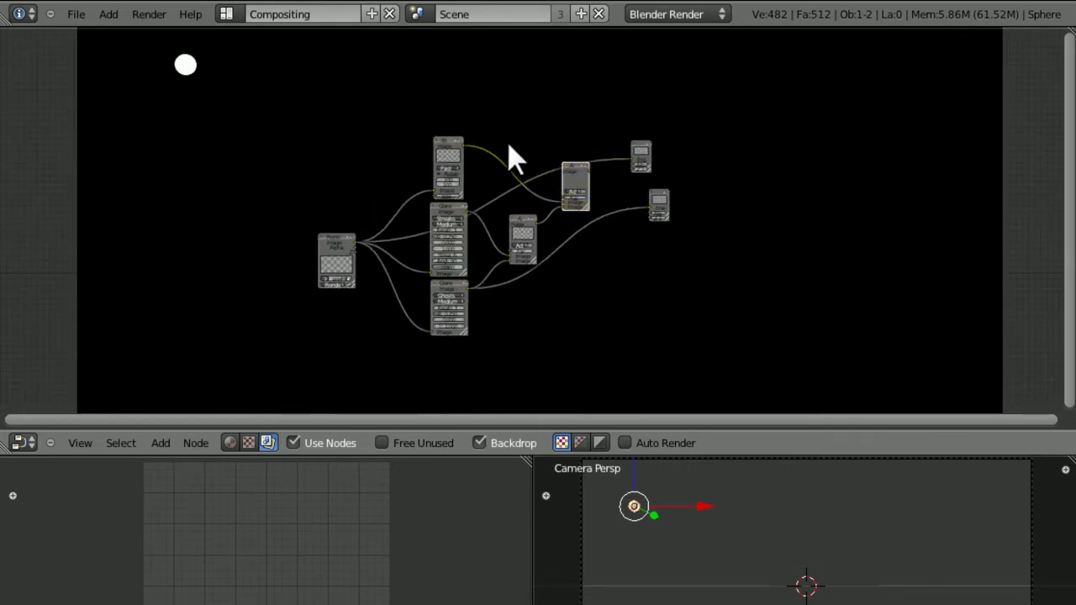
drag(511, 141, 324, 348)
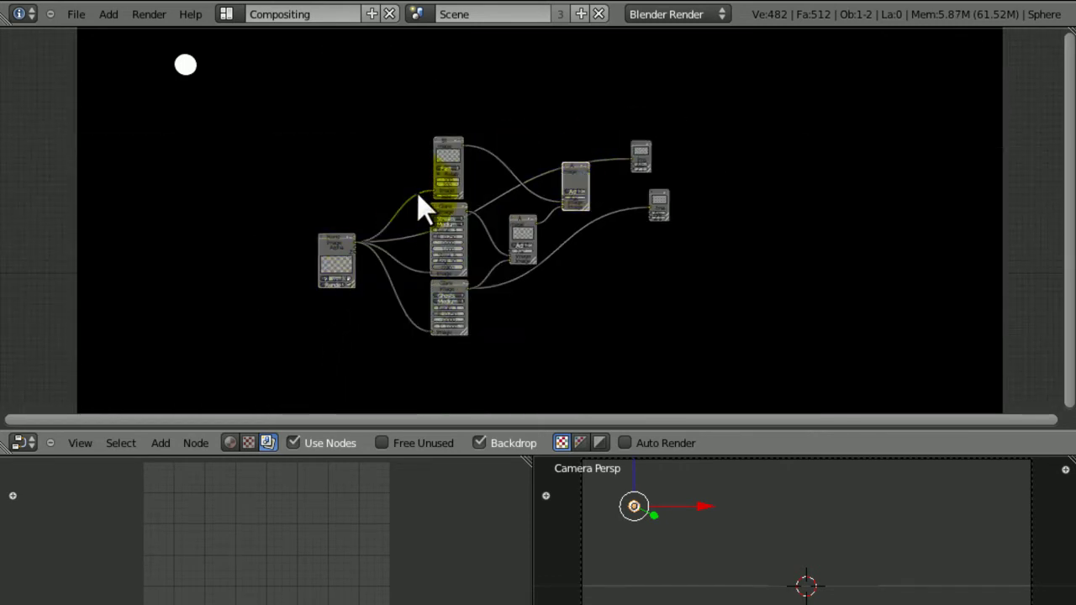
middle_drag(516, 216, 439, 226)
scroll(422, 210, up, 4)
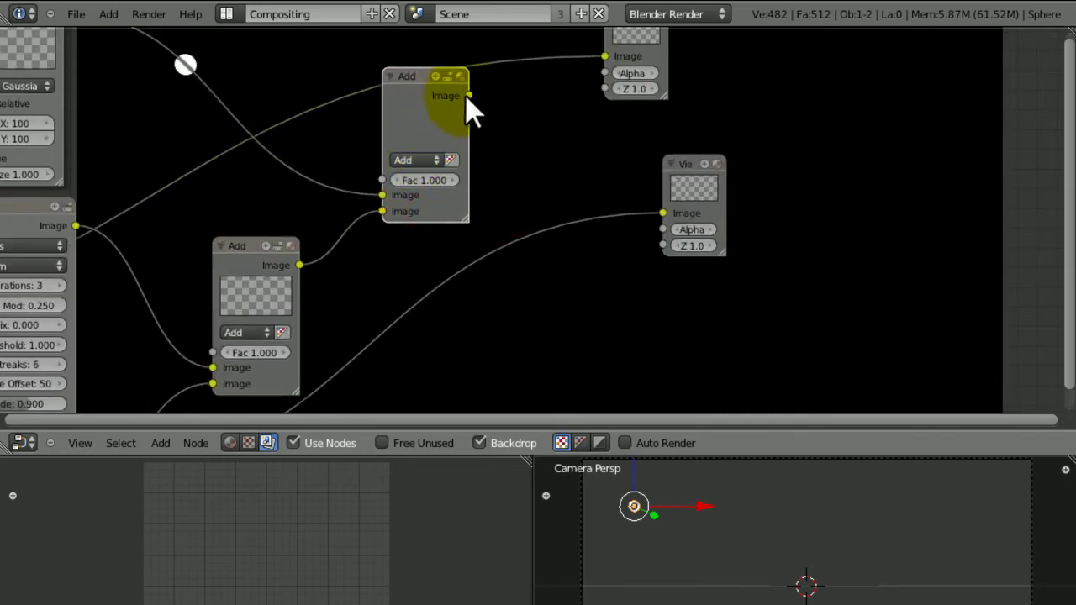
drag(468, 96, 666, 212)
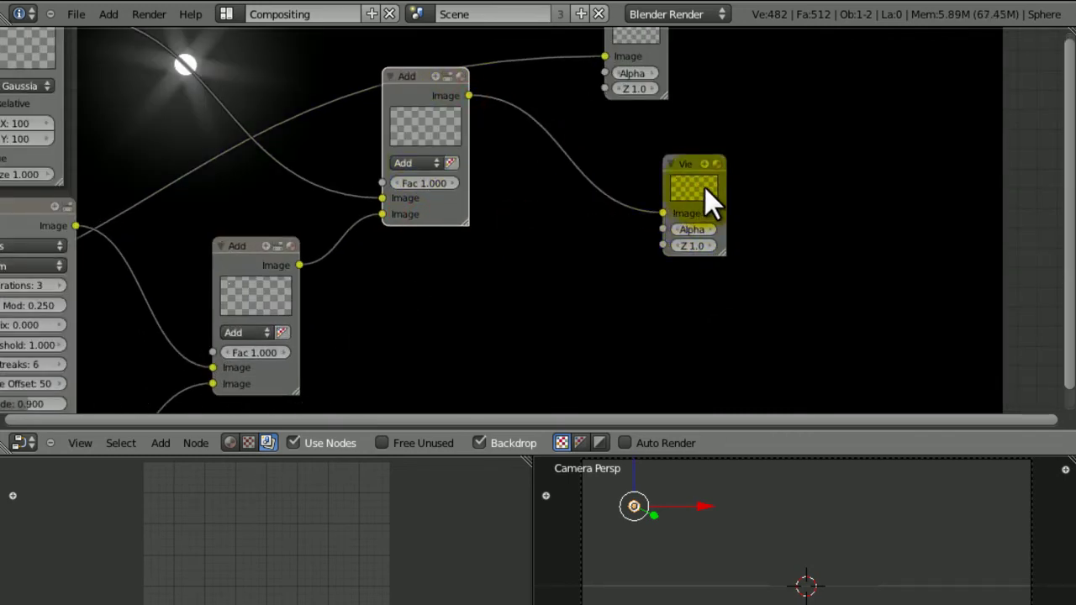
click(704, 187)
Set the quality of the Ghosts Glare node to High.
middle_drag(670, 192, 347, 6)
middle_drag(349, 112, 656, 169)
middle_drag(587, 149, 840, 108)
scroll(634, 158, up, 1)
middle_drag(509, 244, 715, 64)
scroll(714, 68, down, 4)
scroll(519, 185, up, 1)
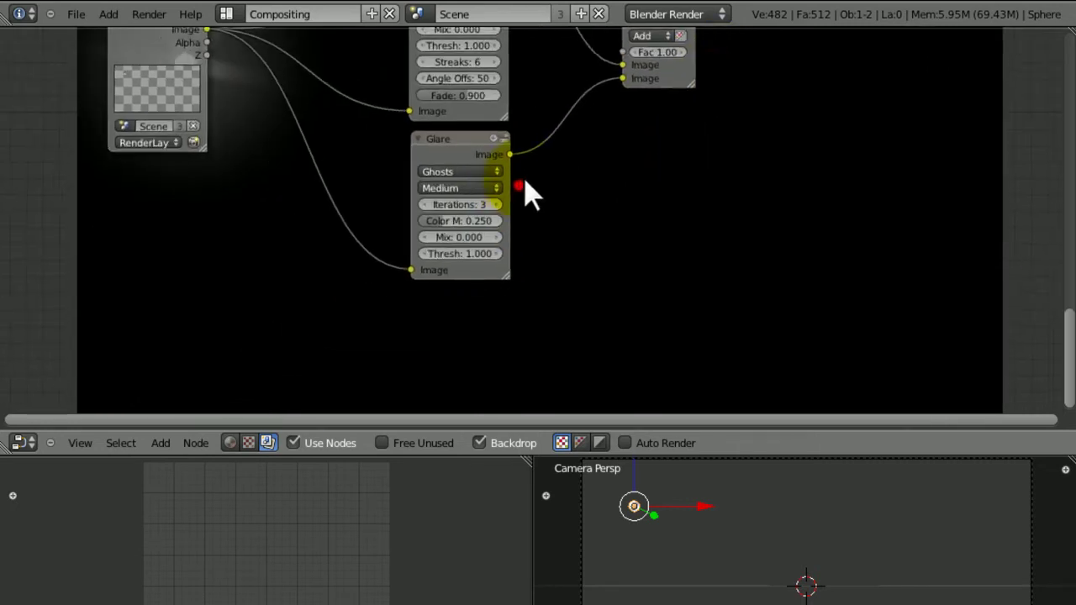
scroll(525, 194, up, 3)
click(449, 165)
click(435, 143)
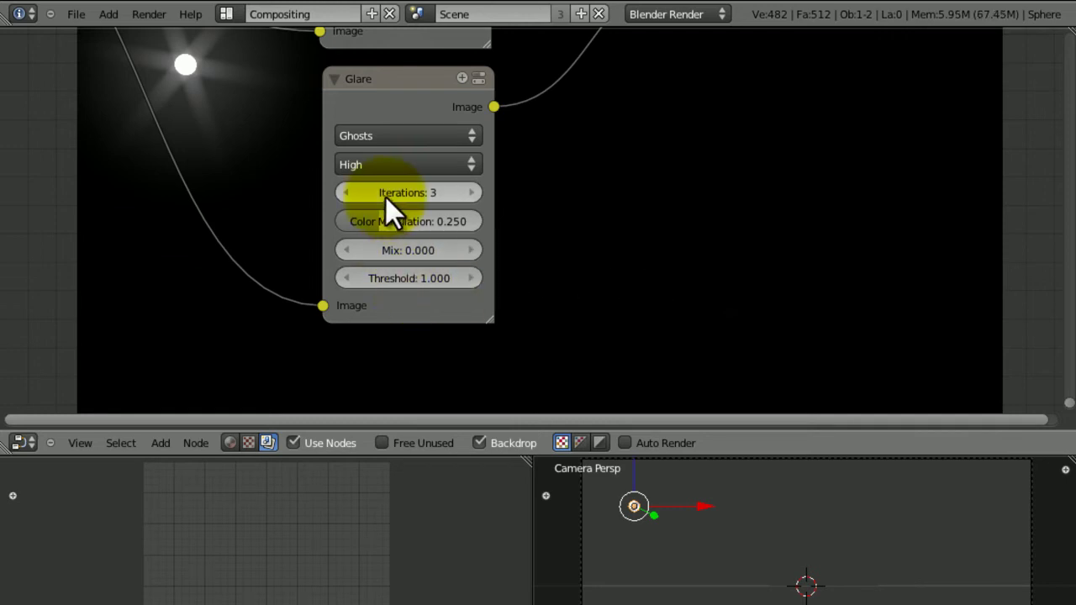
middle_drag(560, 173, 433, 319)
scroll(344, 273, down, 2)
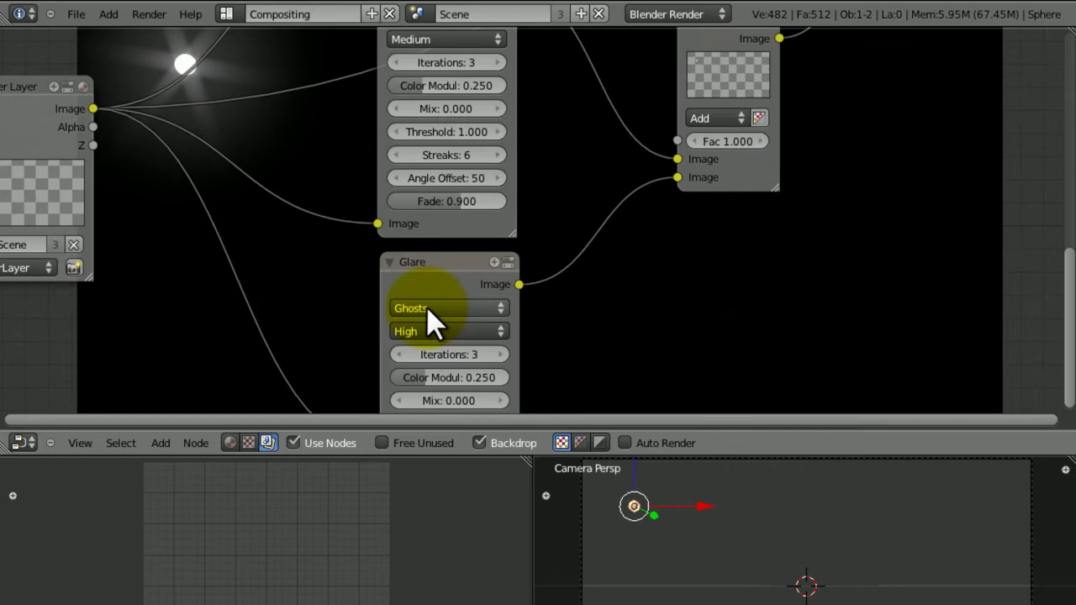
Move both Add nodes and the two output nodes well away from the Blur and Glare nodes to make room.
middle_drag(562, 269, 271, 214)
ctrl+middle_drag(375, 160, 396, 239)
key(b)
drag(660, 76, 536, 185)
key(g)
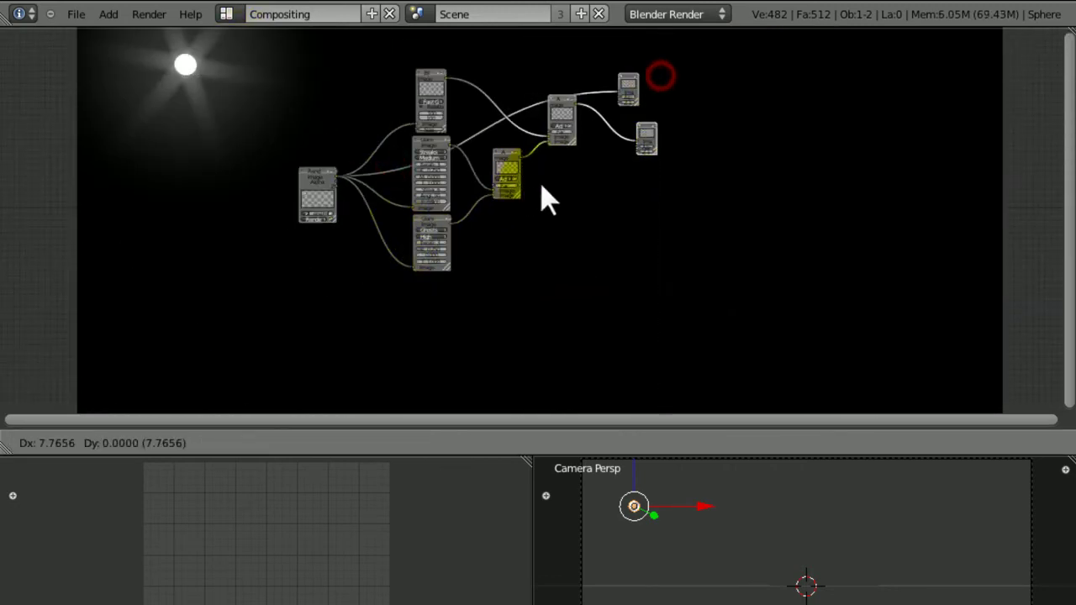
click(515, 194)
key(a)
key(b)
drag(667, 68, 504, 217)
key(g)
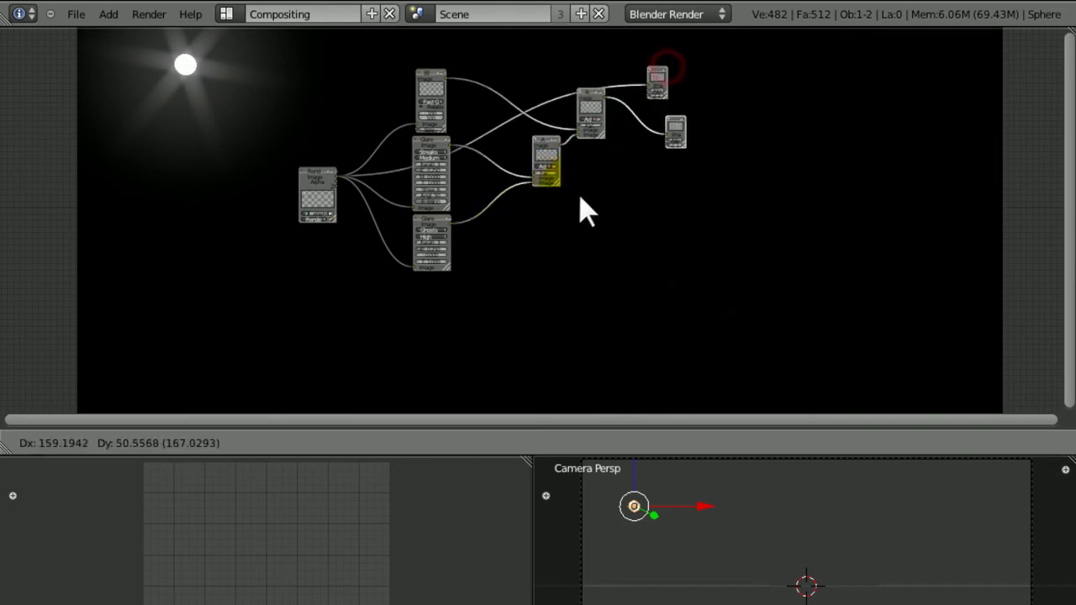
click(770, 155)
click(616, 204)
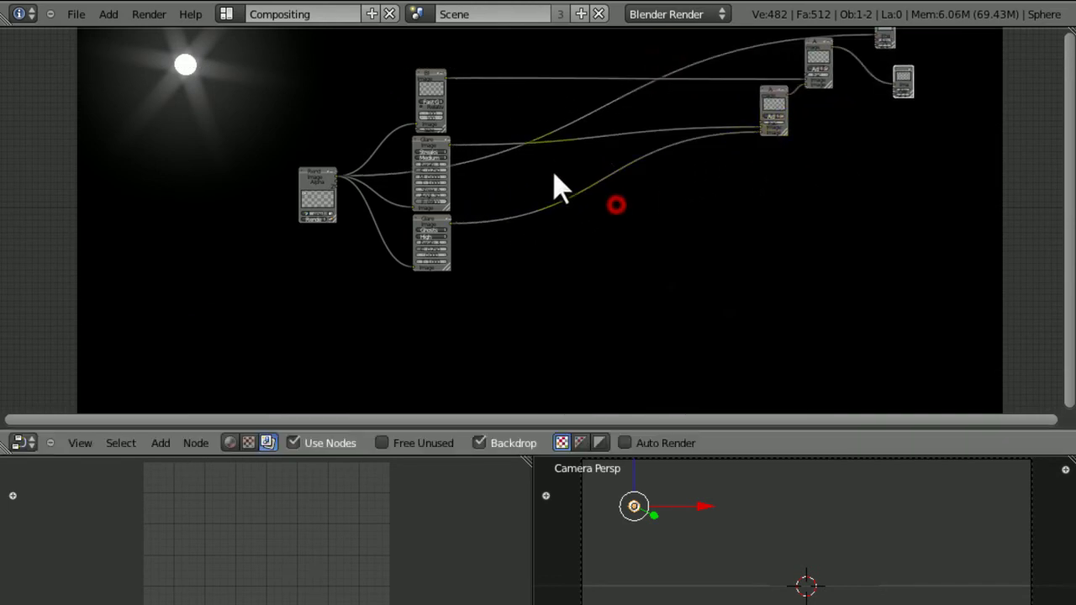
Add an RGB Curves node and wire it between the Ghosts Glare output and the first Add node's second image input.
middle_drag(555, 187, 458, 256)
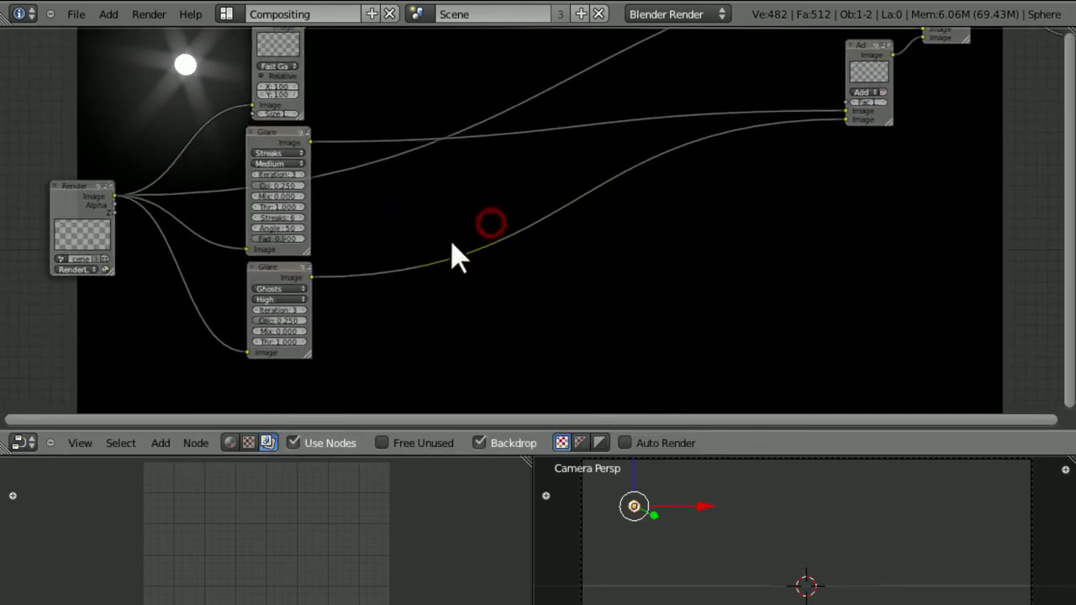
key(shift+a)
click(488, 242)
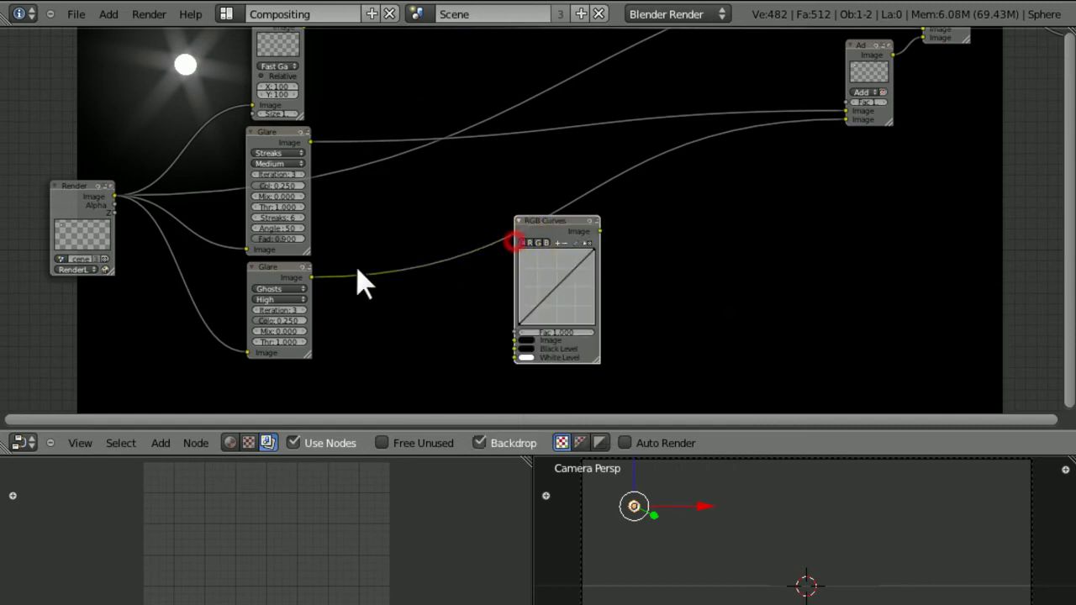
drag(313, 277, 513, 340)
drag(533, 221, 418, 219)
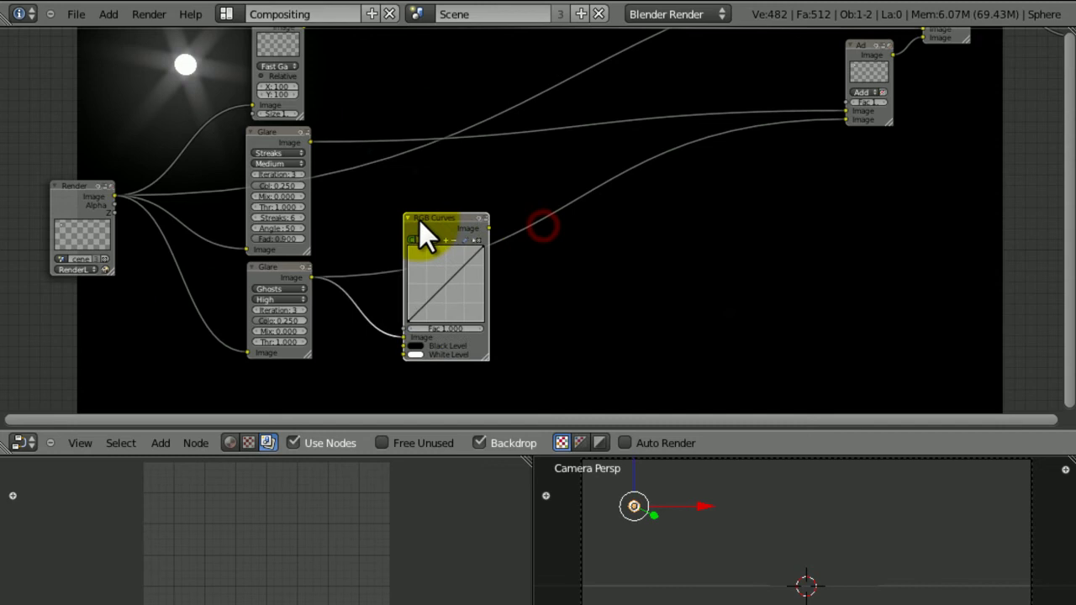
middle_drag(524, 211, 609, 187)
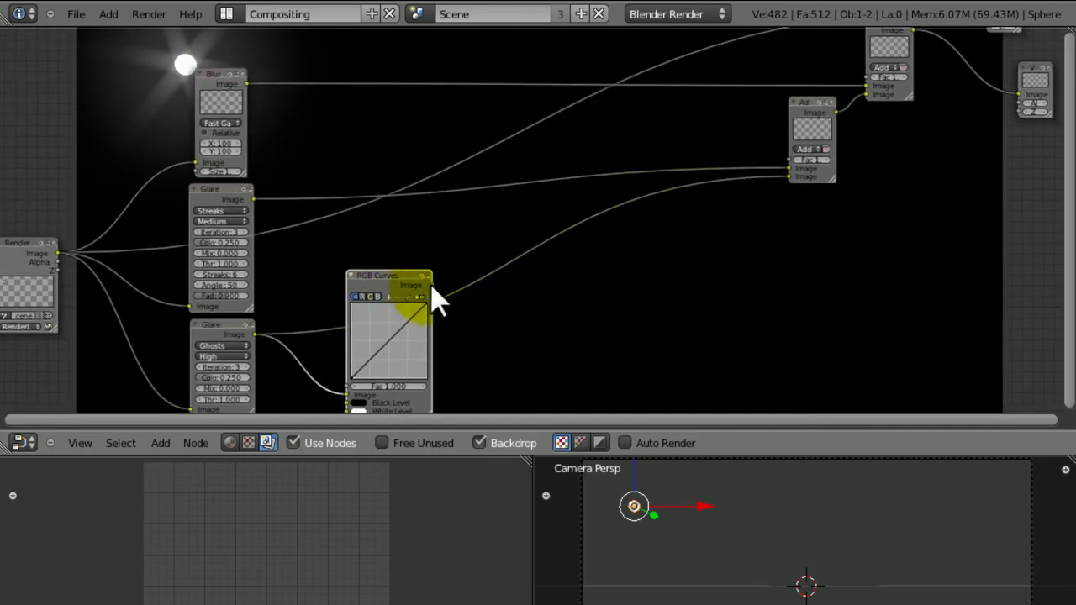
drag(431, 286, 784, 178)
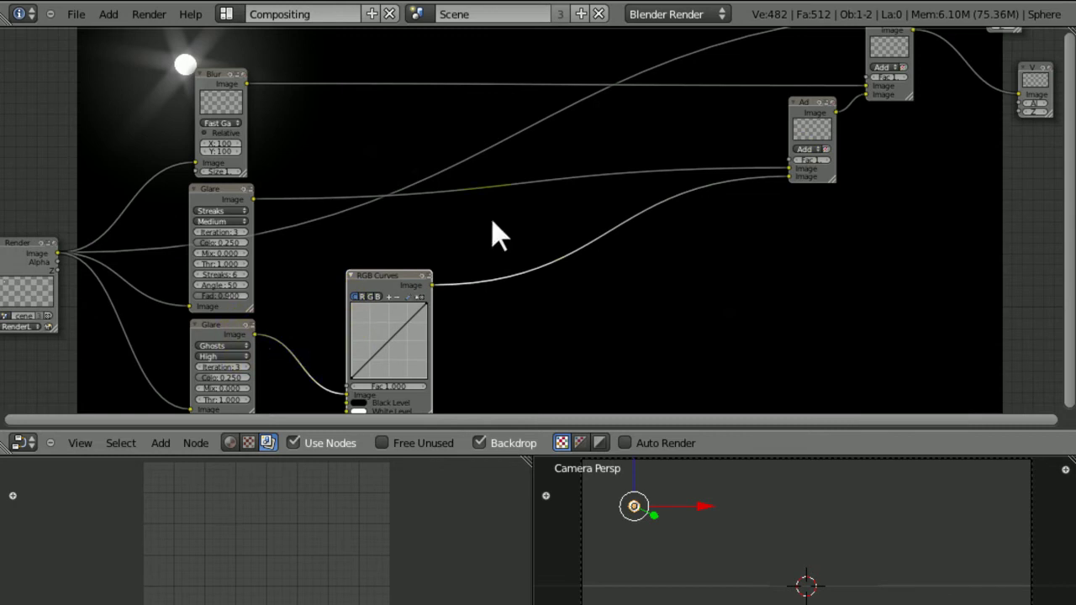
Move the two Add nodes and the output nodes back close to the RGB Curves node.
key(a)
middle_drag(863, 132, 730, 240)
ctrl+middle_drag(730, 240, 732, 299)
key(b)
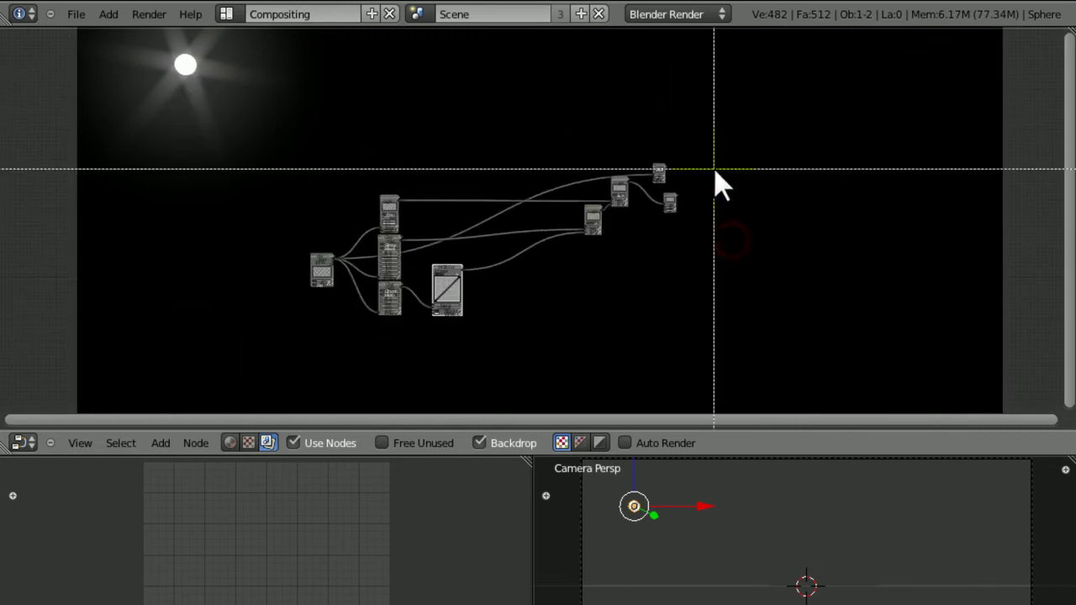
drag(713, 170, 559, 268)
key(g)
click(454, 292)
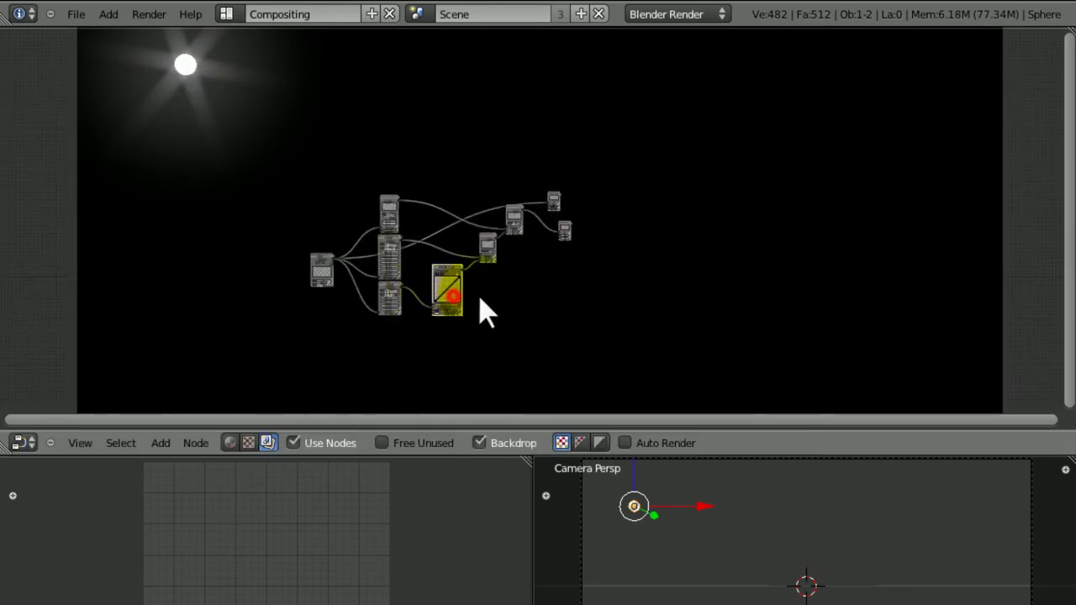
Bend the RGB Curves node's combined curve steeply upward at its midpoint to brighten the ghosts.
middle_drag(493, 293, 520, 259)
middle_drag(519, 259, 569, 202)
scroll(543, 278, up, 5)
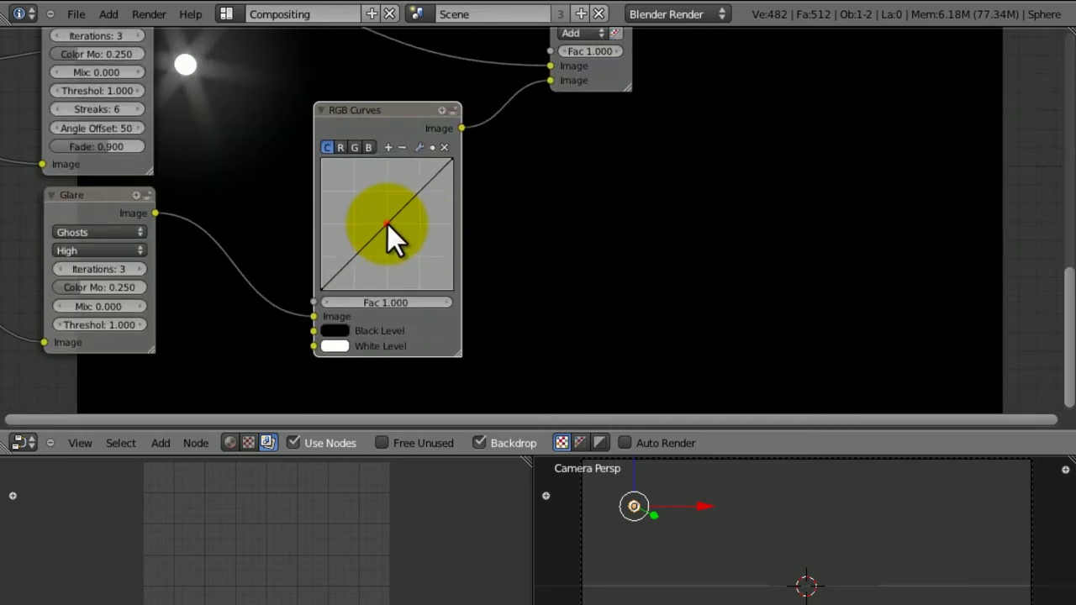
drag(387, 224, 359, 190)
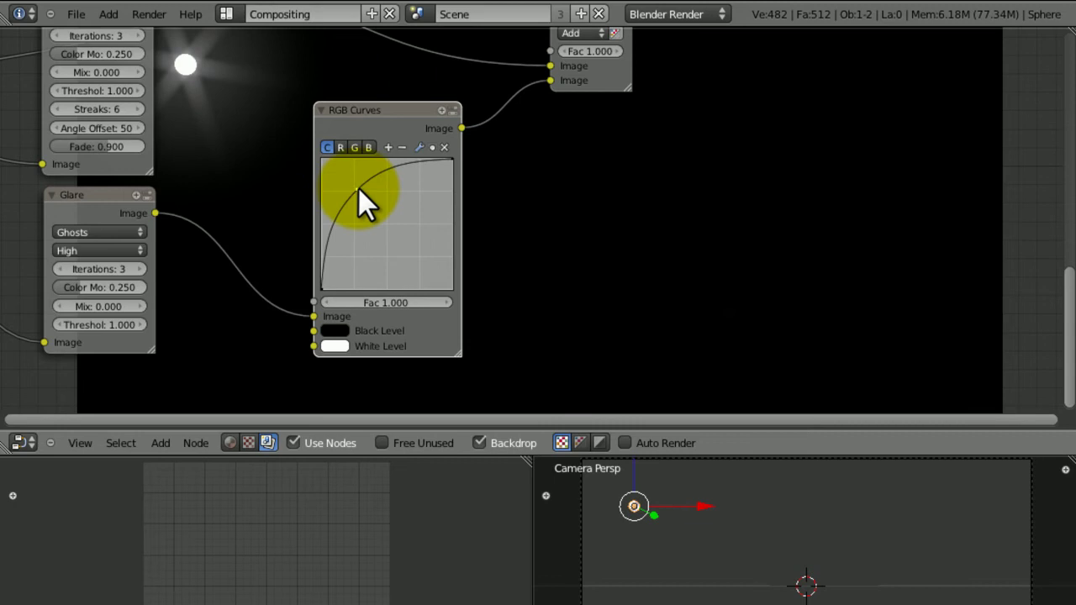
mouse_move(717, 250)
middle_down()
mouse_move(438, 112)
mouse_move(379, 101)
mouse_move(365, 137)
mouse_move(471, 257)
mouse_move(375, 178)
mouse_move(360, 221)
mouse_move(524, 134)
mouse_move(492, 199)
mouse_move(543, 211)
mouse_move(365, 106)
mouse_move(252, 134)
mouse_move(202, 202)
mouse_move(242, 227)
mouse_move(452, 238)
middle_up()
click(257, 225)
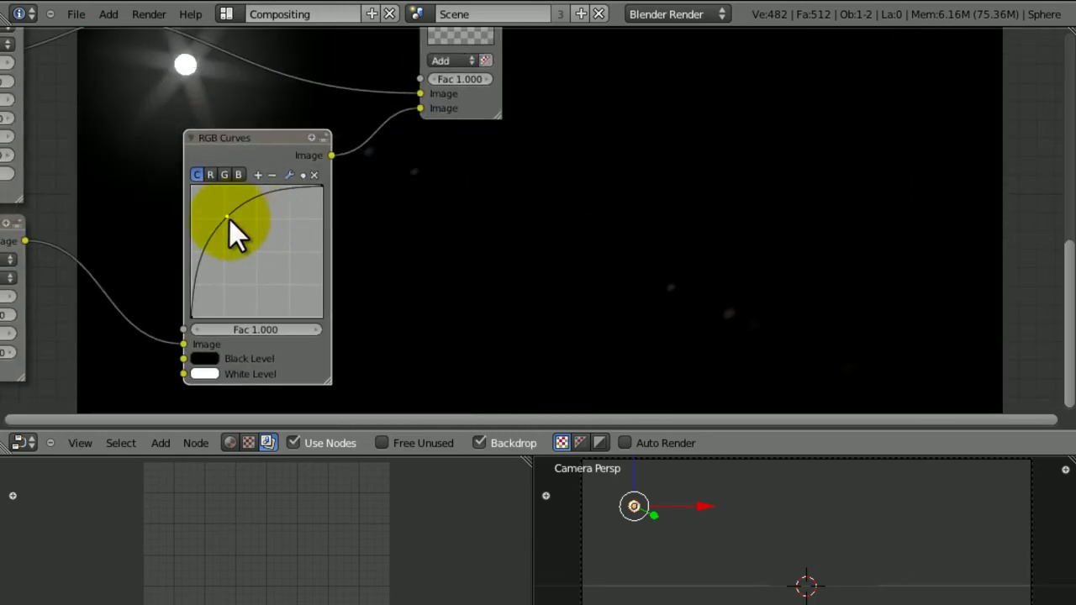
drag(227, 218, 220, 208)
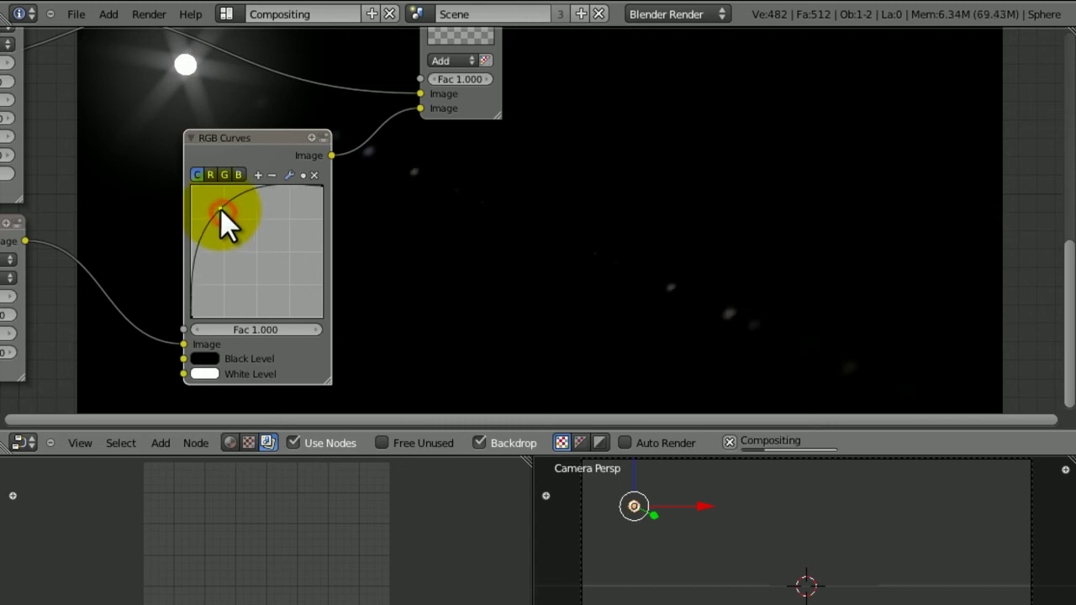
Move the sphere slightly toward the centre of the camera view and render the scene again.
middle_drag(470, 165, 225, 156)
scroll(214, 176, down, 1)
middle_drag(210, 185, 214, 246)
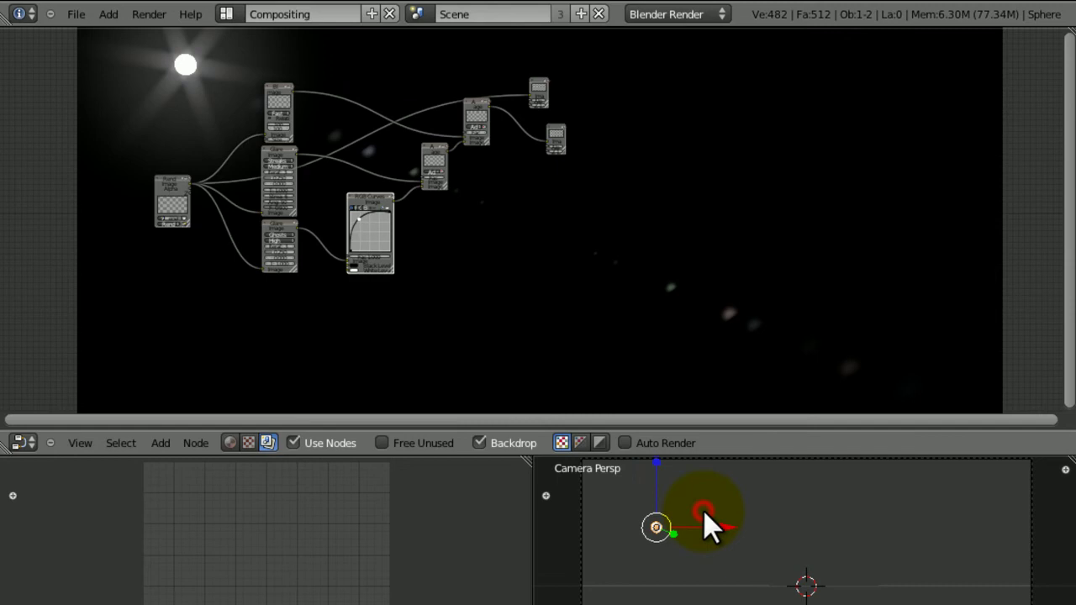
key(F12)
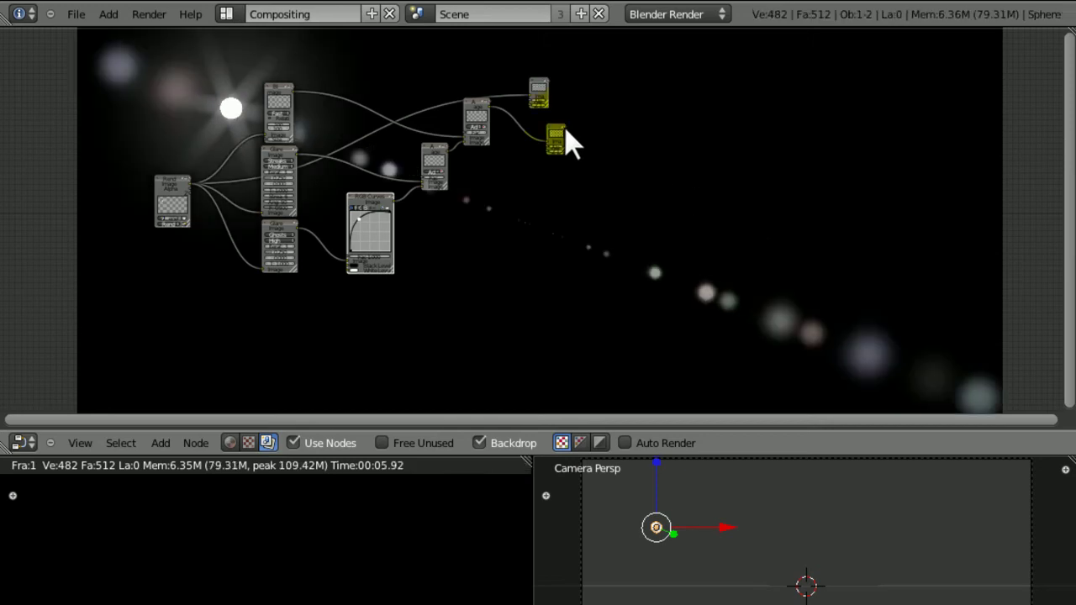
Lower the control point of the RGB Curves node slightly to soften the ghosts.
middle_drag(577, 235, 574, 166)
middle_drag(668, 325, 279, 119)
middle_drag(387, 134, 535, 218)
middle_drag(341, 111, 389, 159)
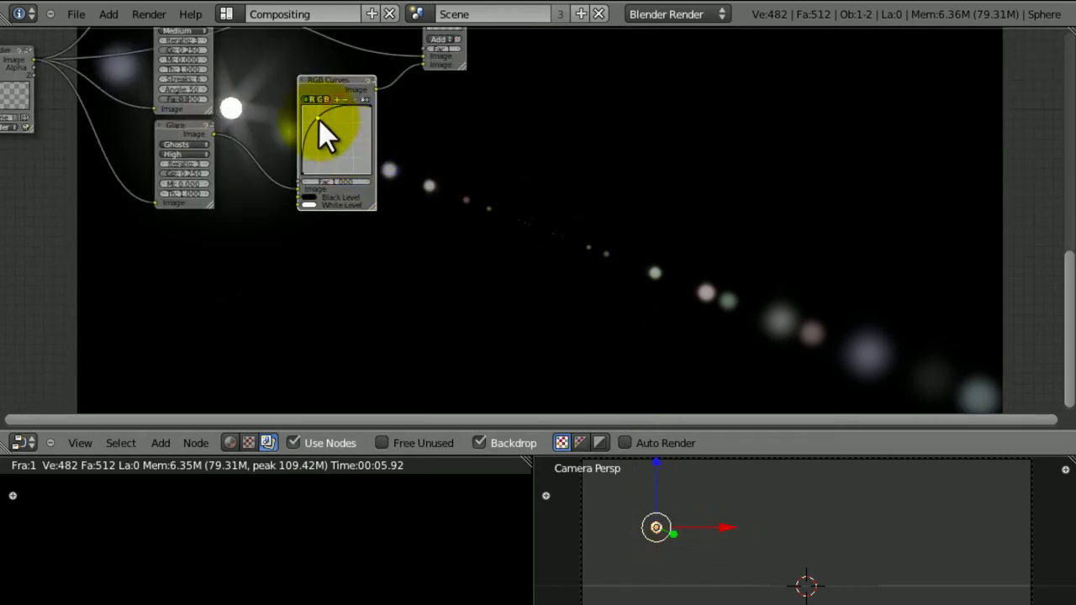
drag(319, 119, 328, 127)
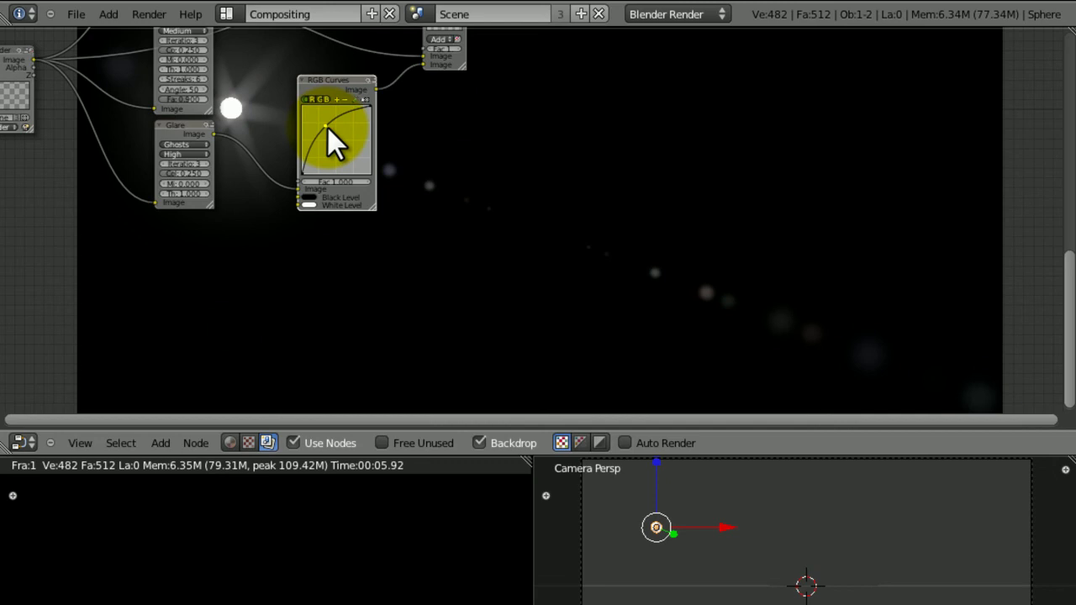
Examine the finished lens flare in the backdrop and the complete node setup.
middle_drag(495, 175, 317, 221)
middle_drag(379, 233, 153, 143)
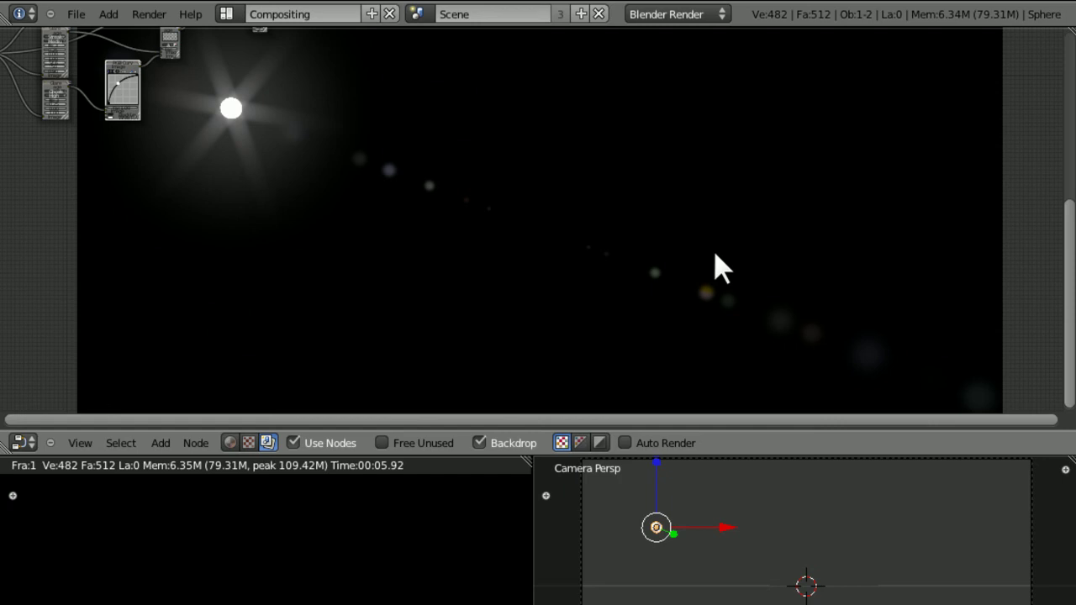
middle_drag(389, 84, 624, 283)
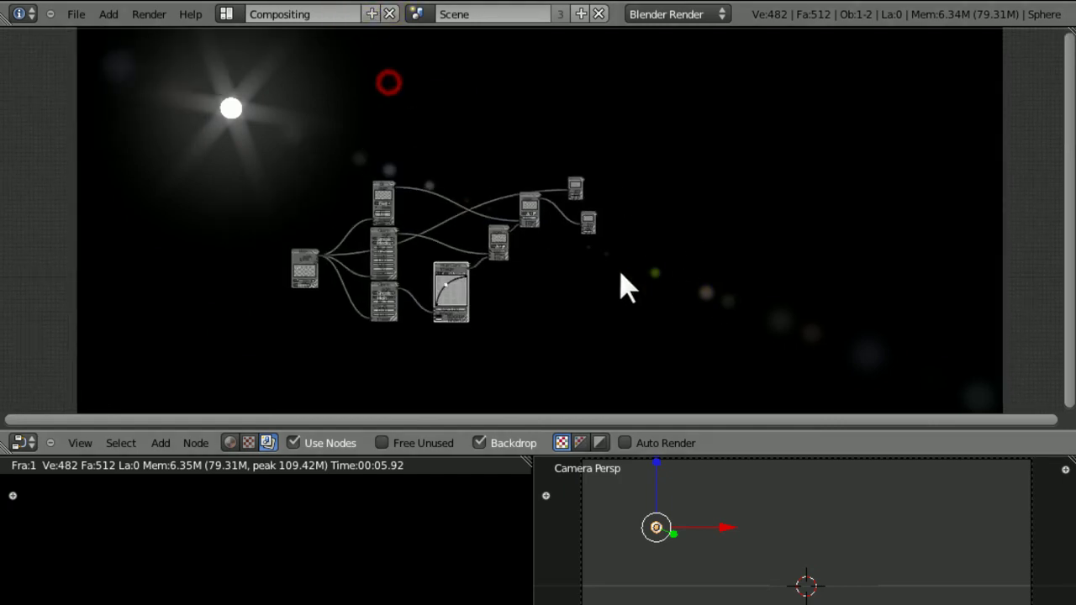
middle_drag(540, 274, 571, 235)
scroll(567, 221, up, 9)
middle_drag(553, 199, 677, 239)
scroll(695, 315, up, 3)
middle_drag(688, 311, 538, 225)
middle_drag(645, 313, 332, 175)
middle_drag(432, 209, 250, 150)
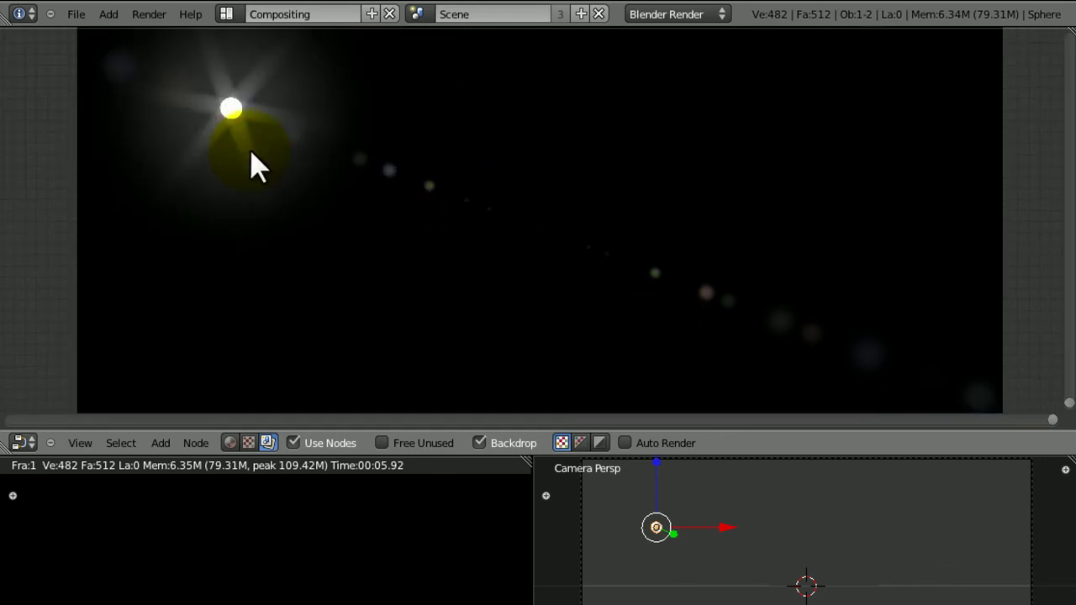